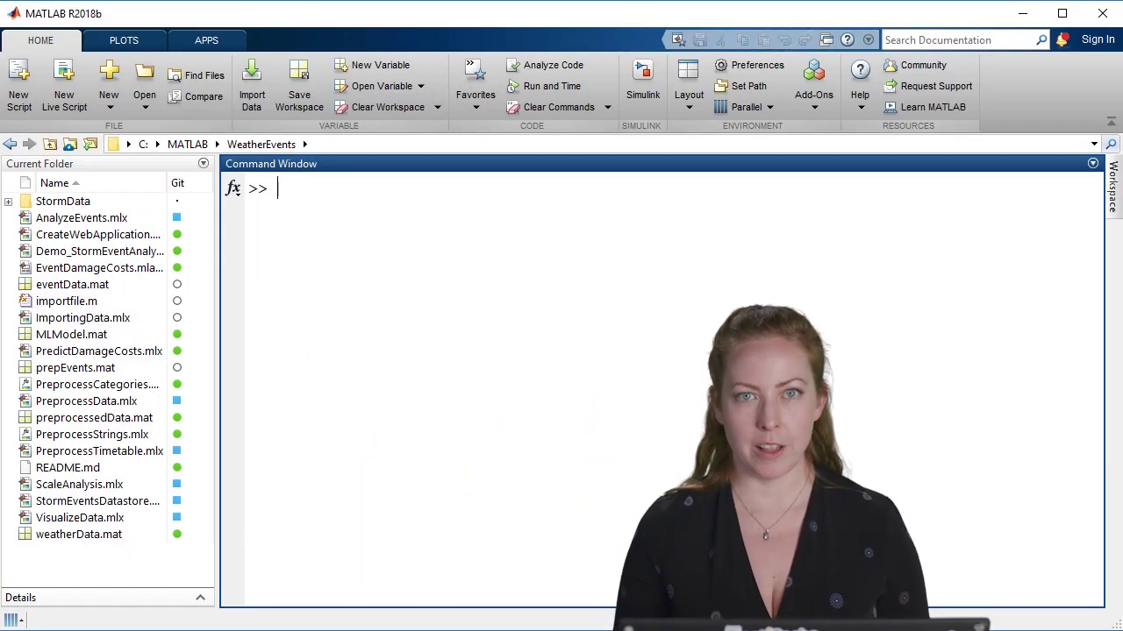
Step: Open PredictDamageCosts.mlx from the Current Folder browser in the Live Editor
double_click(99, 351)
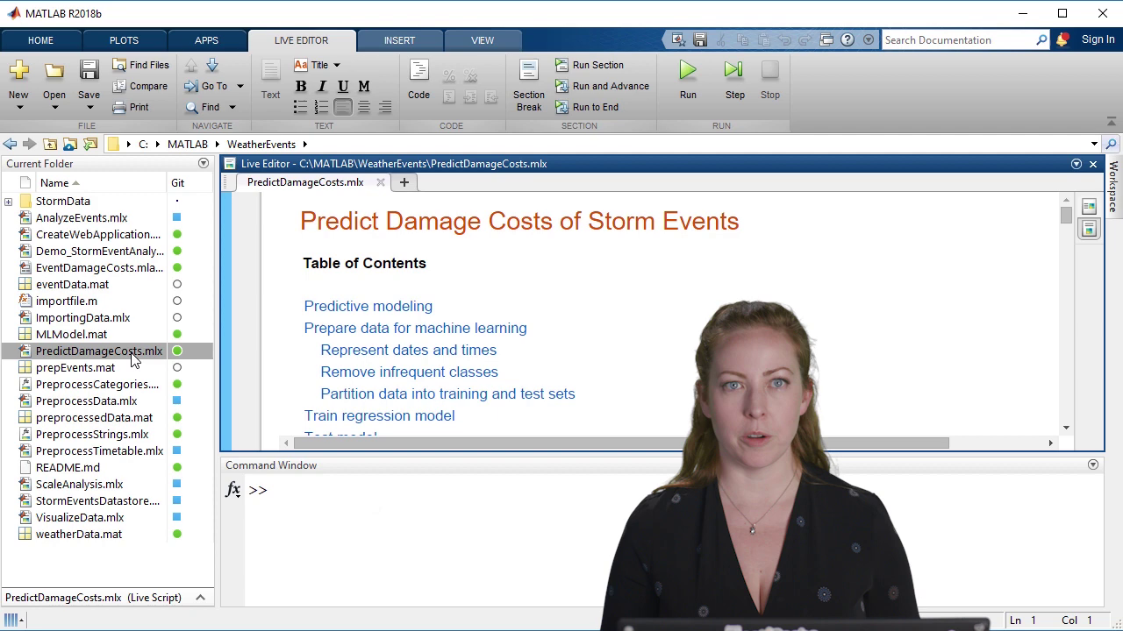
Step: Maximize the Live Editor to fill the desktop and scroll up through the script
double_click(566, 166)
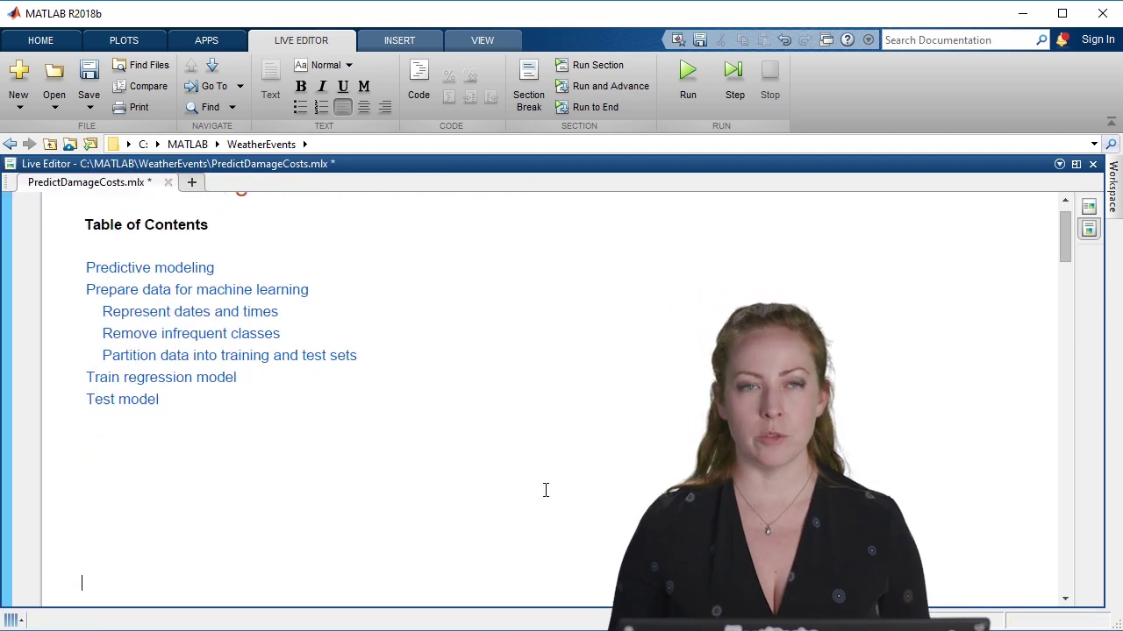
scroll(549, 491, up, 1)
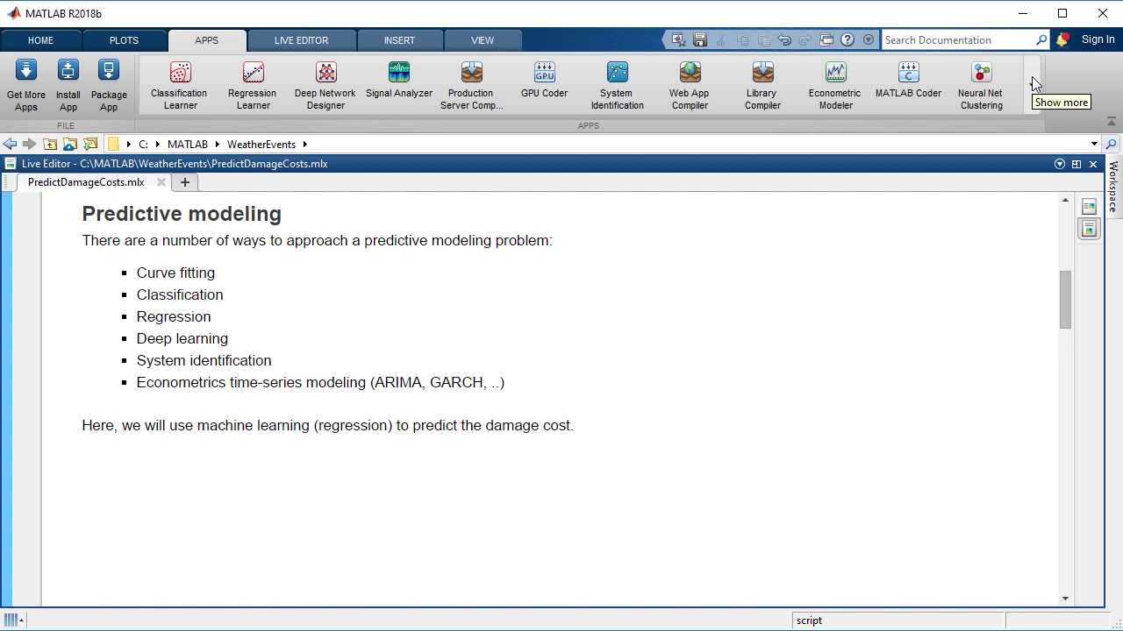
Step: In Deep Network Designer, place ImageInput, Convolution2D and ReLU layers on the canvas
click(1035, 84)
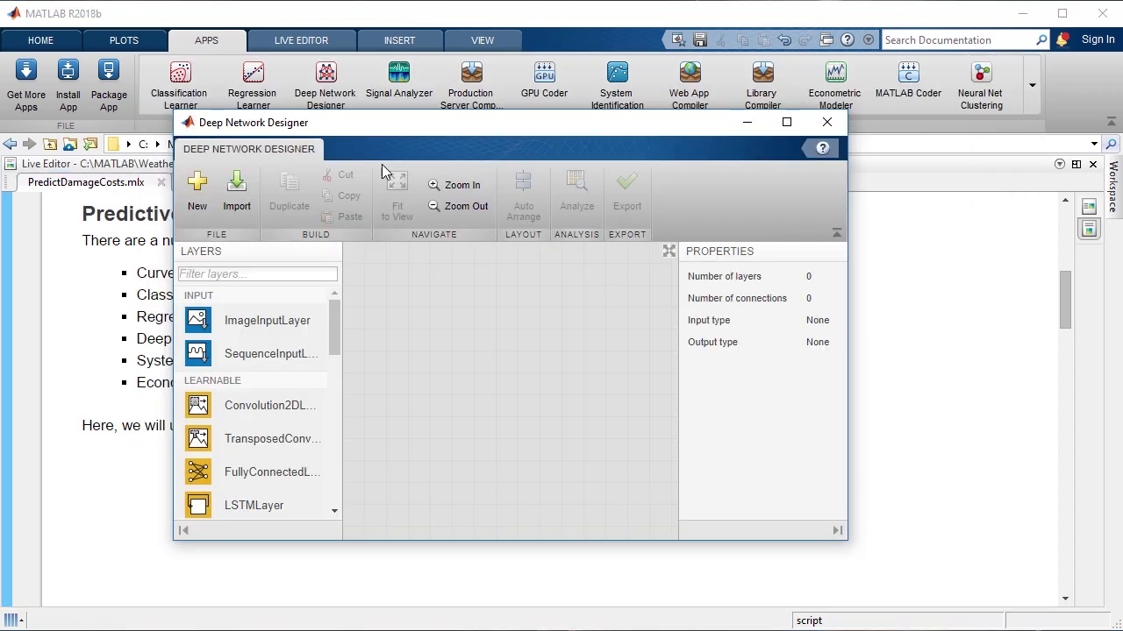
drag(263, 320, 514, 307)
drag(263, 405, 519, 377)
scroll(263, 468, down, 5)
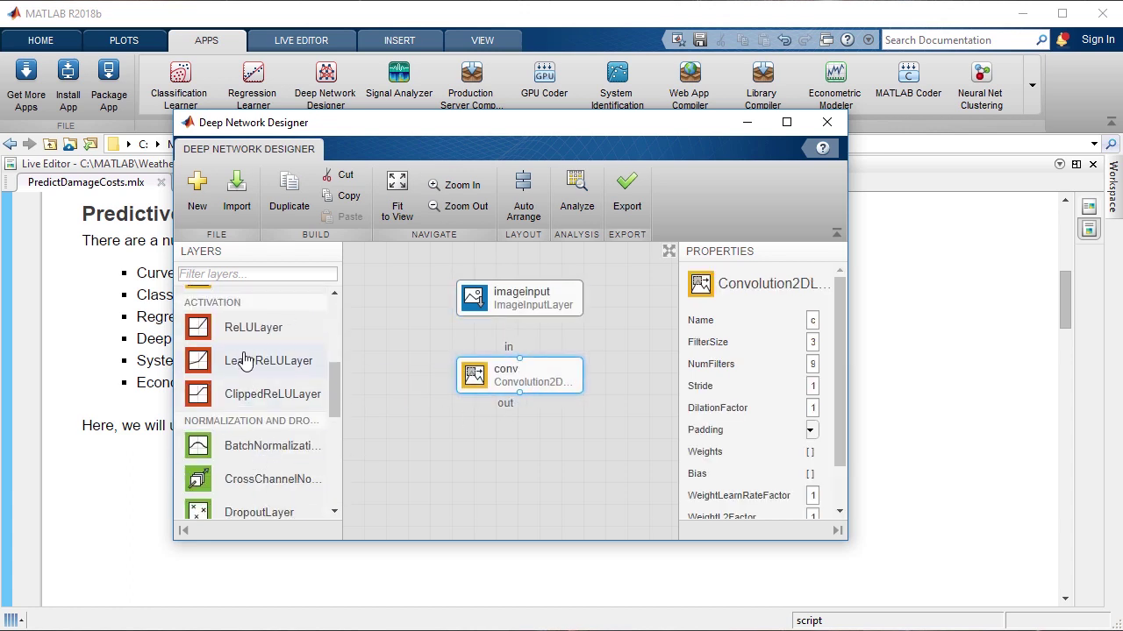
drag(253, 327, 526, 460)
Step: Connect imageinput to conv to relu, inspect the layers, and return to the live script
drag(520, 316, 519, 357)
drag(519, 393, 519, 439)
click(535, 461)
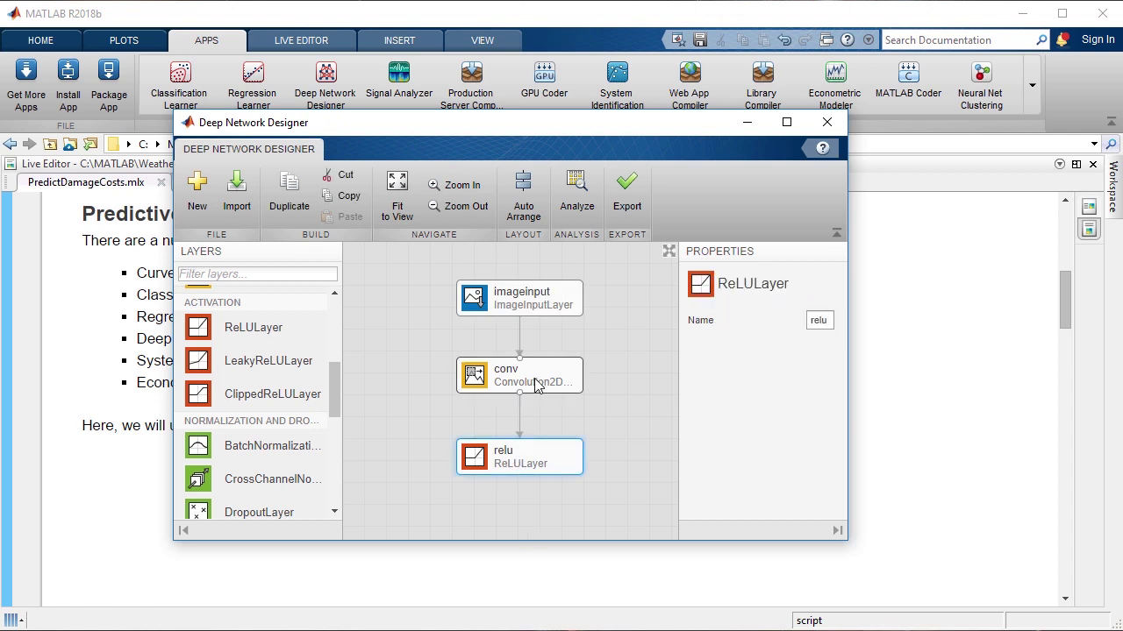
click(538, 386)
click(864, 335)
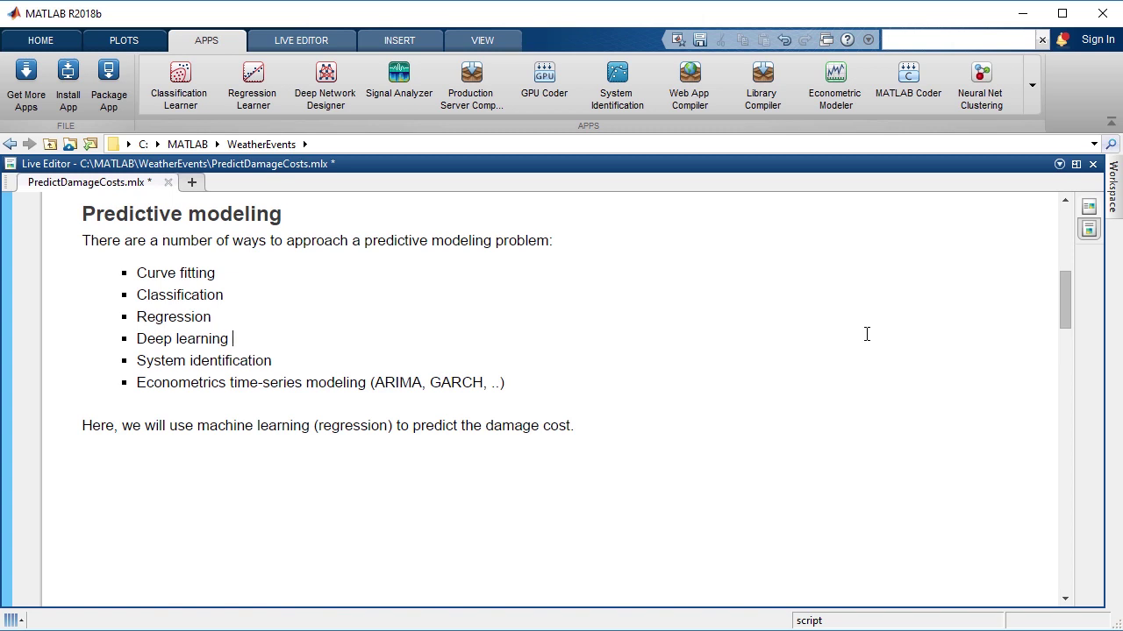
Step: Run the Prepare data for machine learning section to show the 8x14 head(data) timetable
key(ctrl+Down)
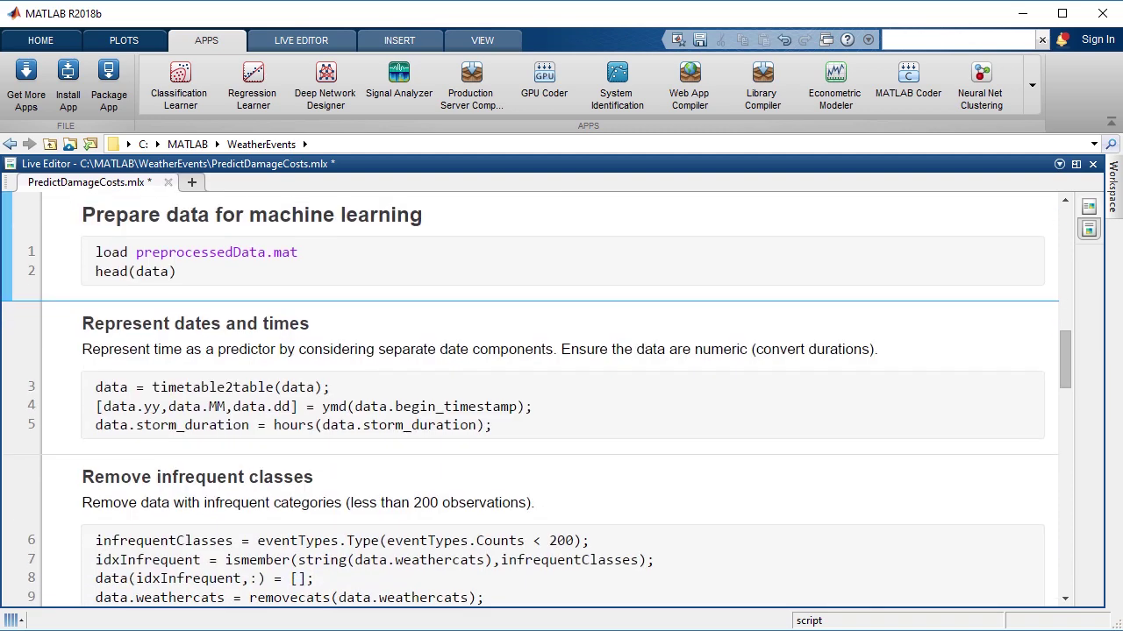
key(ctrl+Return)
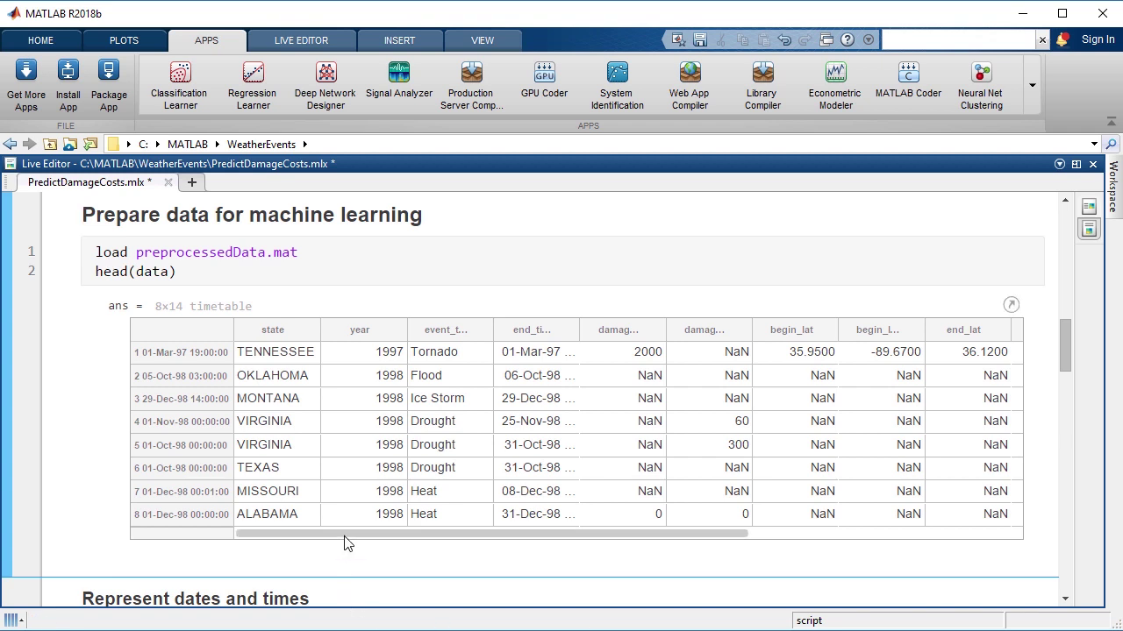
Step: Run the date-time conversion and infrequent-class removal sections, producing the Weather Event Frequency histogram
drag(353, 535, 645, 535)
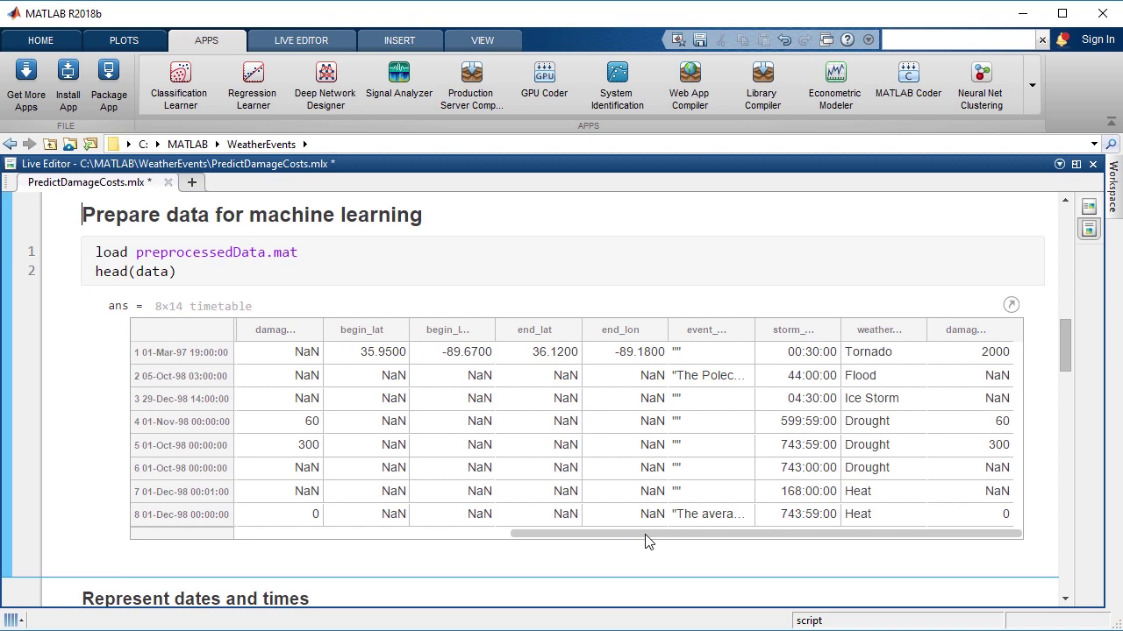
key(ctrl+Down)
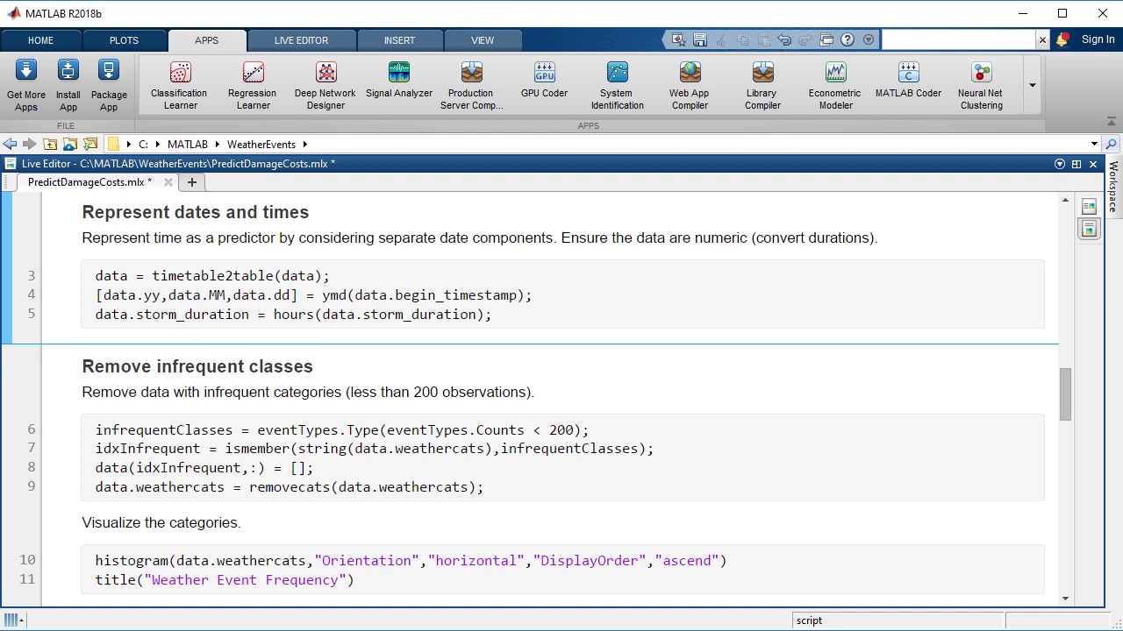
key(ctrl+Return)
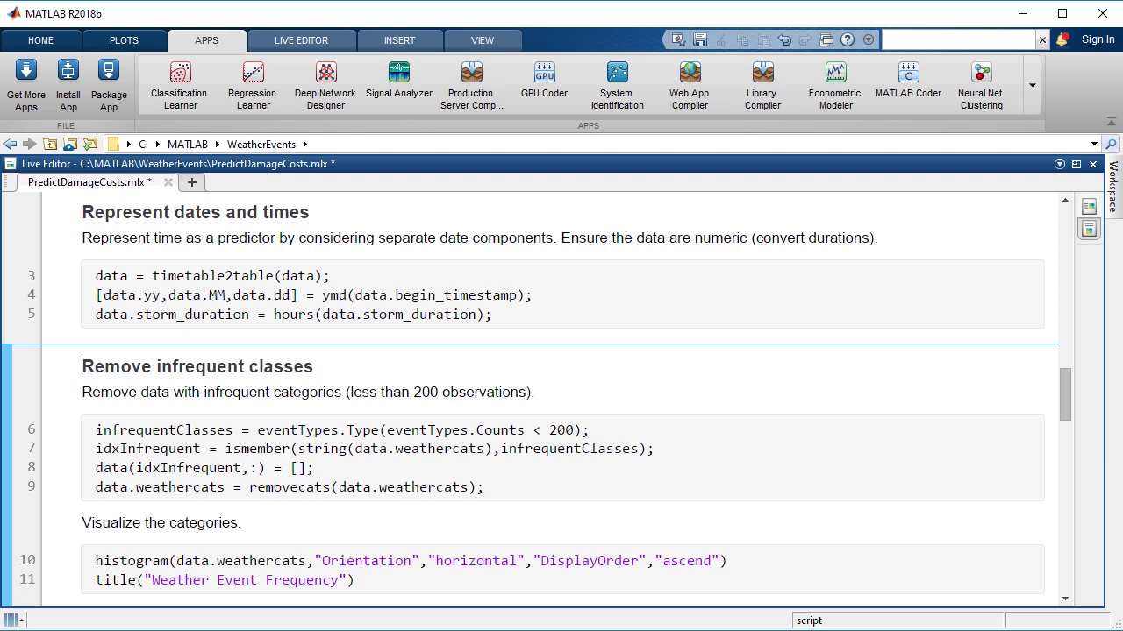
key(ctrl+Return)
Step: Scroll past the histogram to the Partition data section with its 0.3 holdout split
drag(1066, 372, 1078, 416)
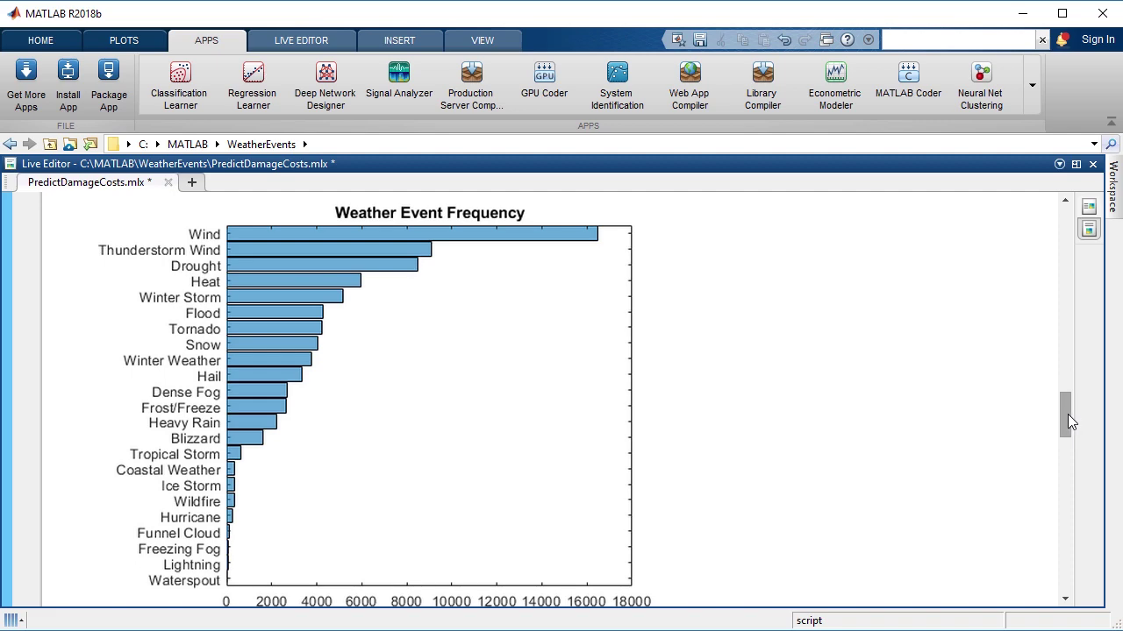
scroll(1068, 413, down, 10)
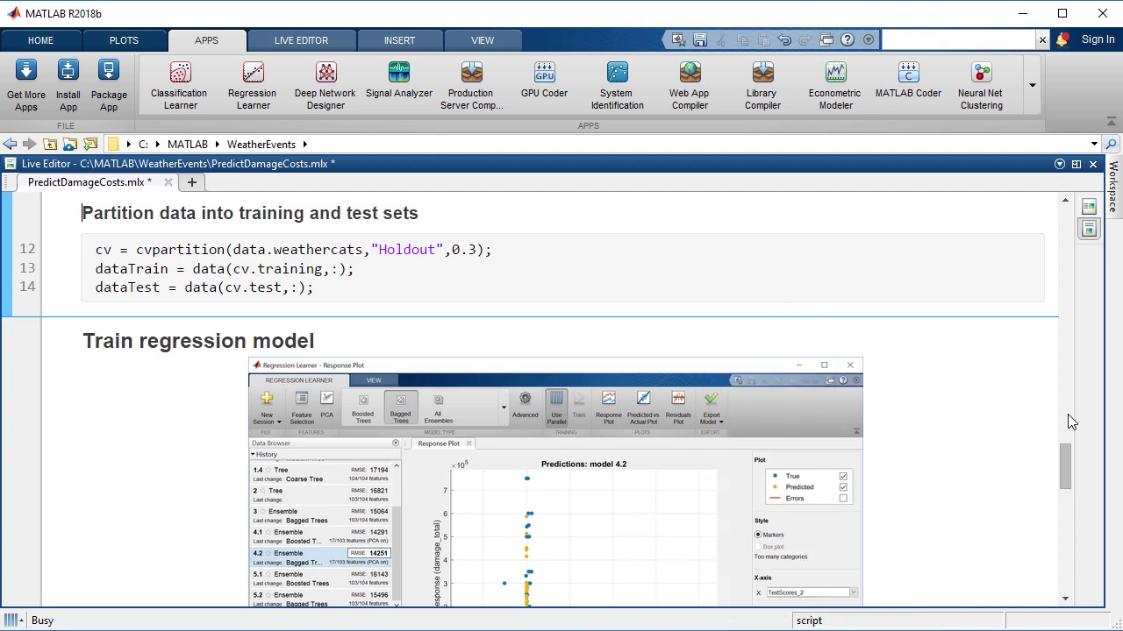
Step: Start a new Regression Learner session using dataTrain with damage_total as the response
click(261, 89)
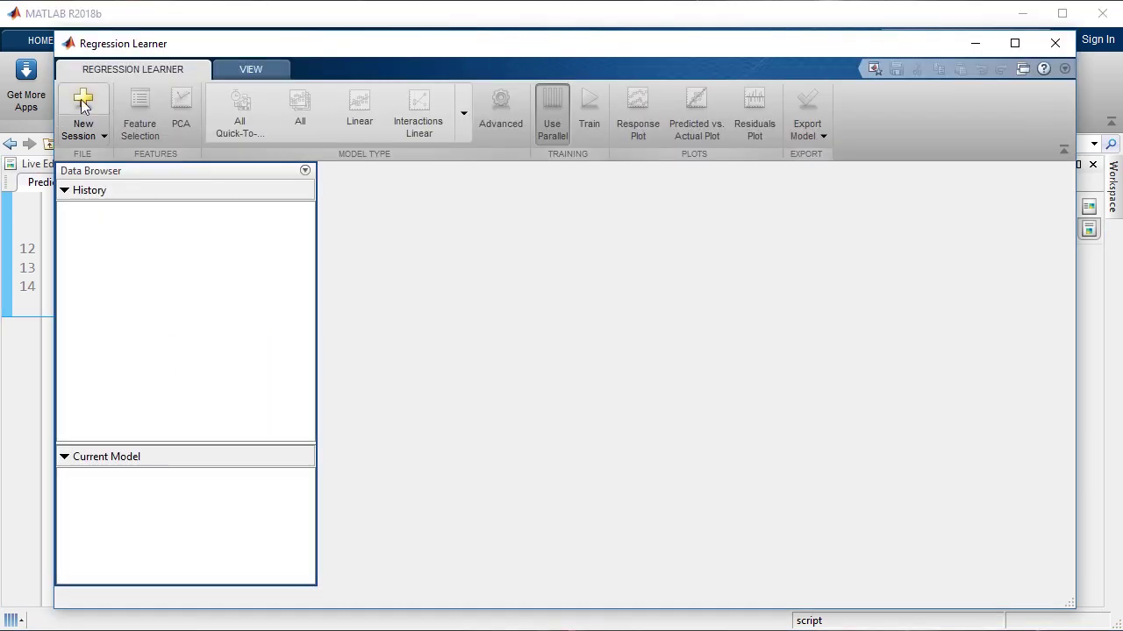
click(83, 105)
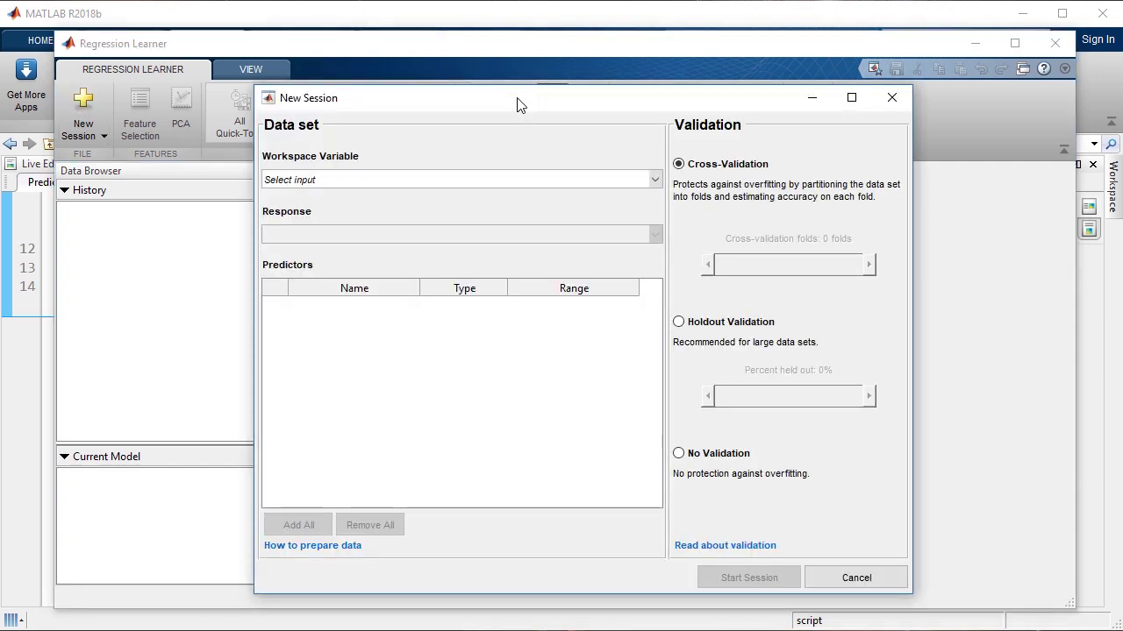
click(648, 182)
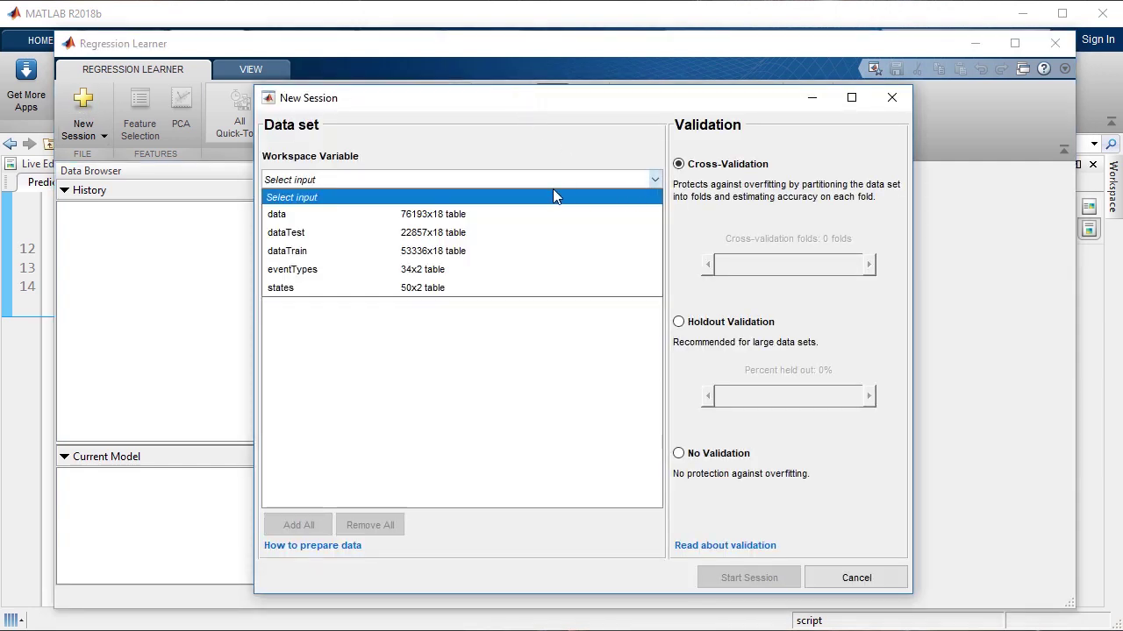
click(494, 261)
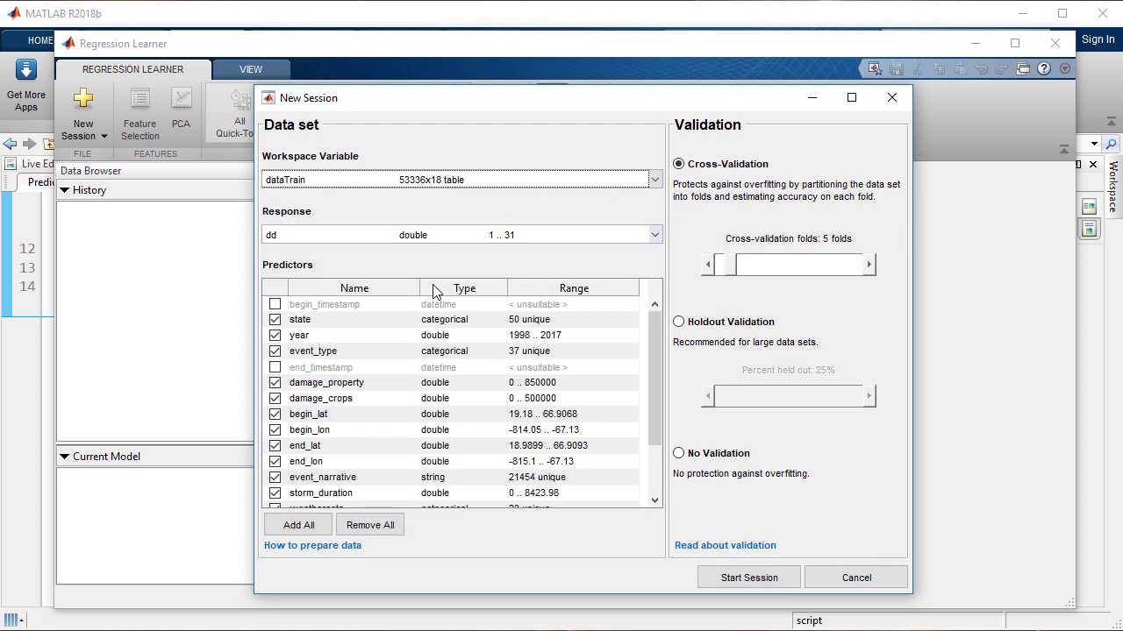
click(655, 235)
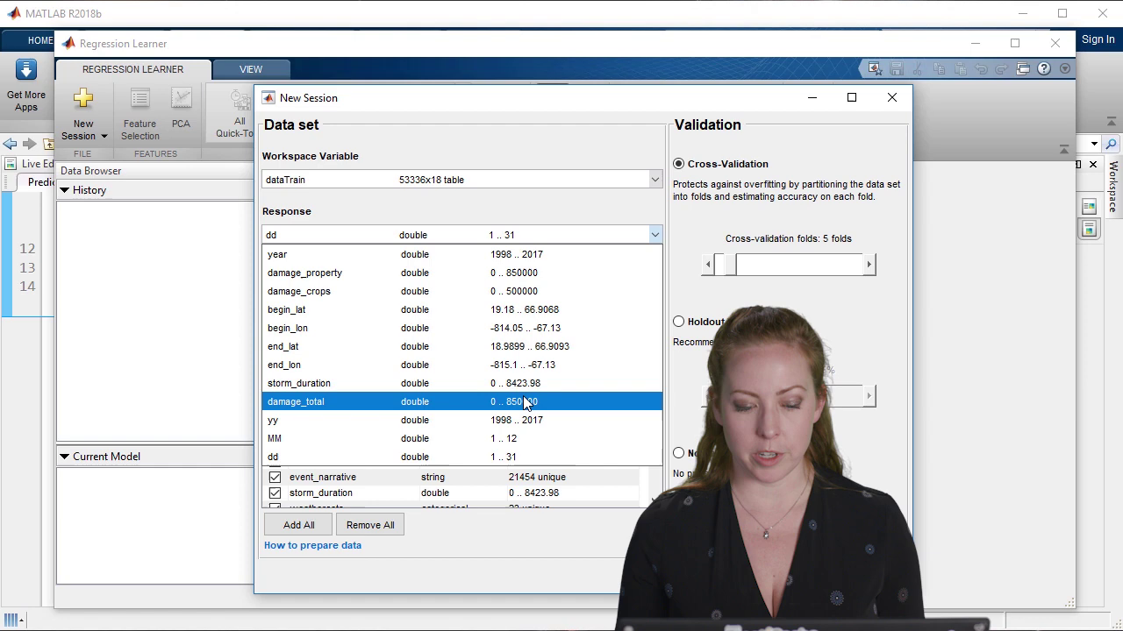
click(525, 402)
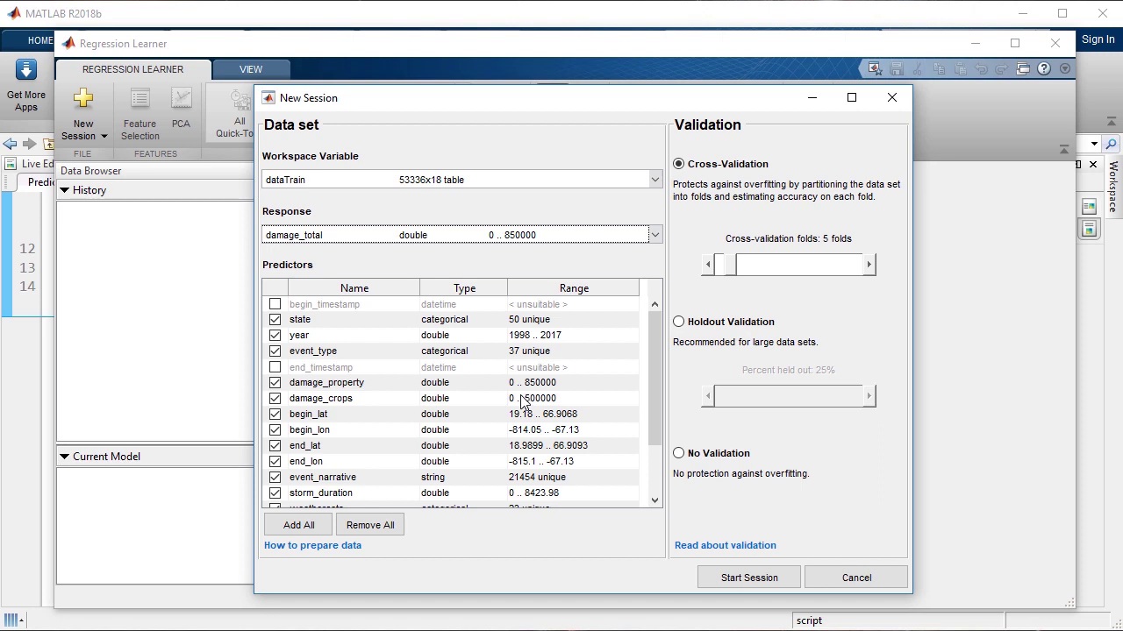
Step: Exclude year, event_type, damage_property, damage_crops, begin_lat, begin_lon, end_lon and event_narrative from predictors
click(275, 335)
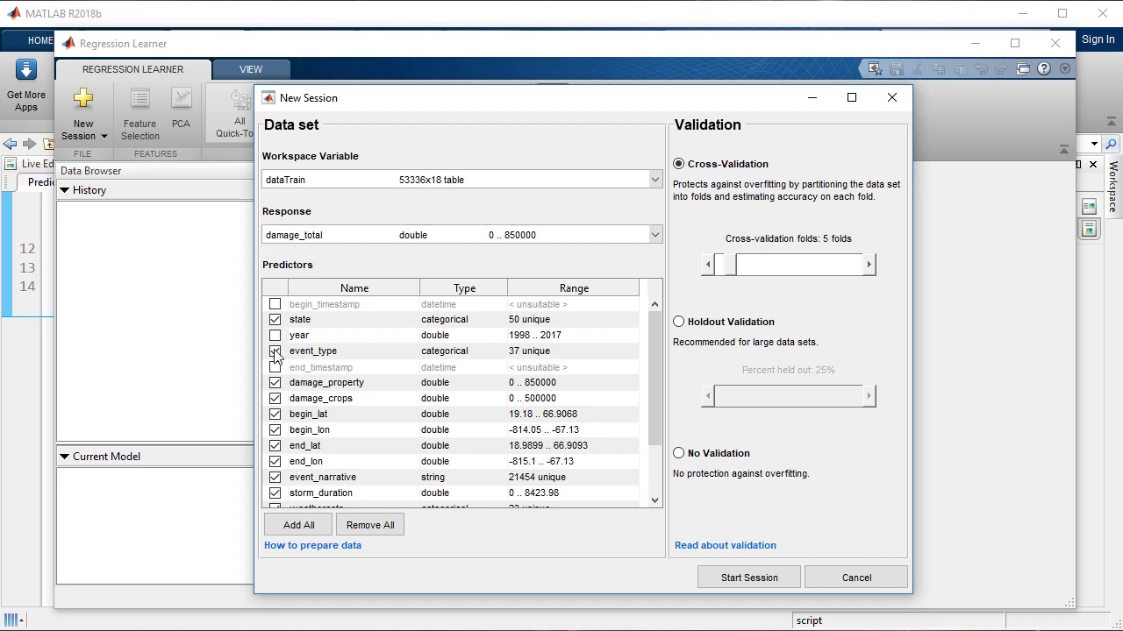
click(275, 351)
click(274, 383)
click(274, 398)
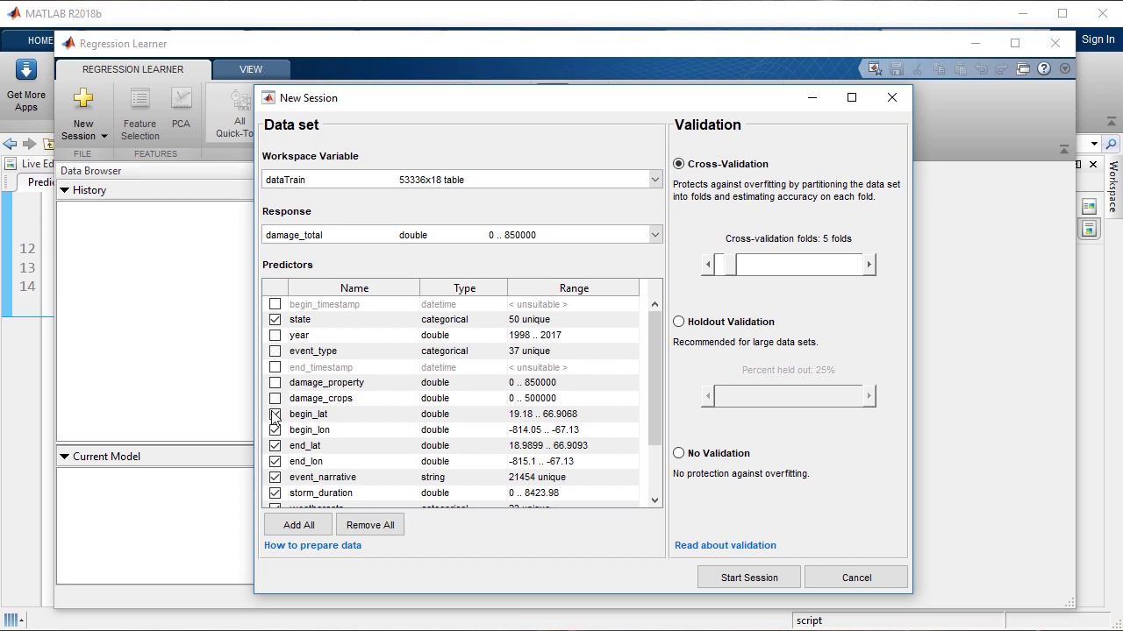
click(274, 414)
click(274, 429)
click(275, 462)
click(274, 477)
scroll(276, 488, down, 1)
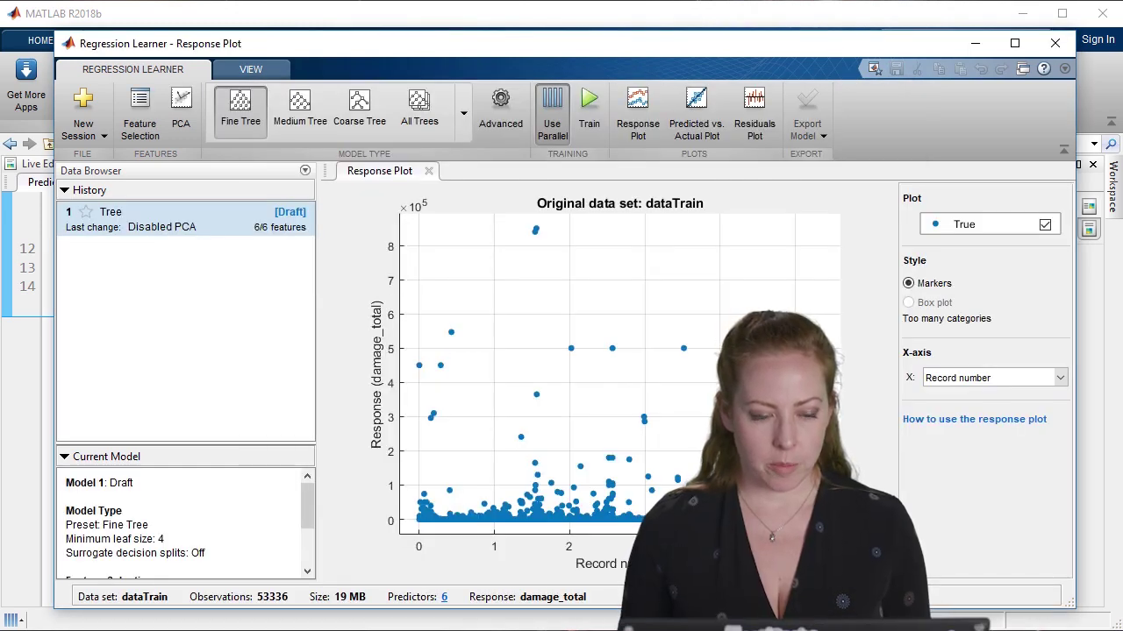
Step: Choose the All preset from the Model Type gallery to train every regression model
click(464, 115)
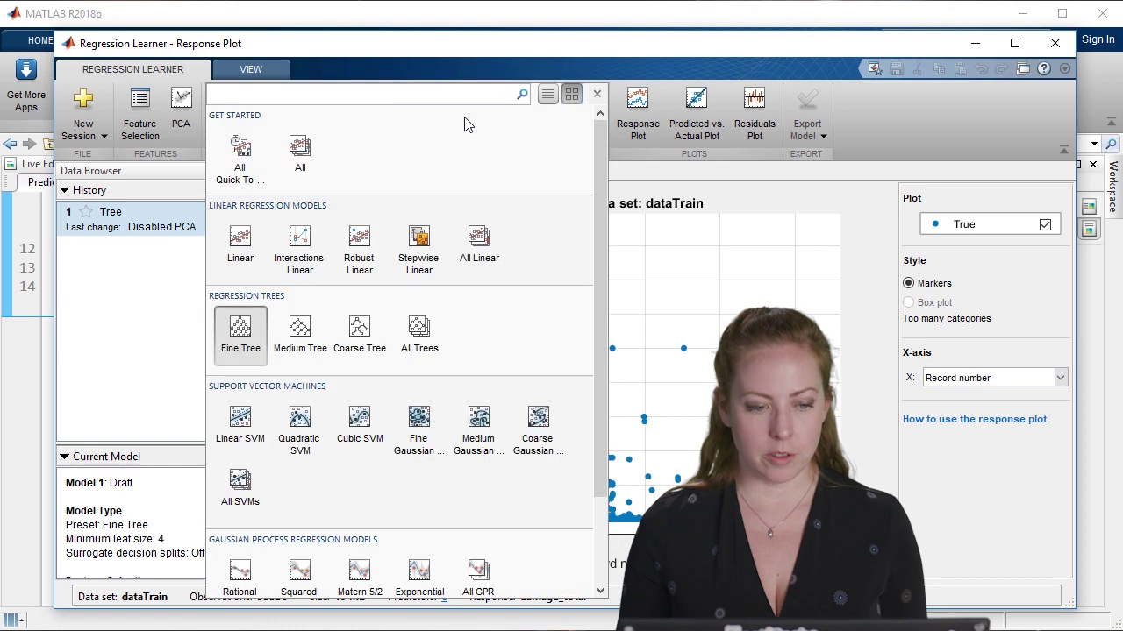
mouse_move(602, 265)
mouse_down()
mouse_move(605, 368)
mouse_move(610, 273)
mouse_up()
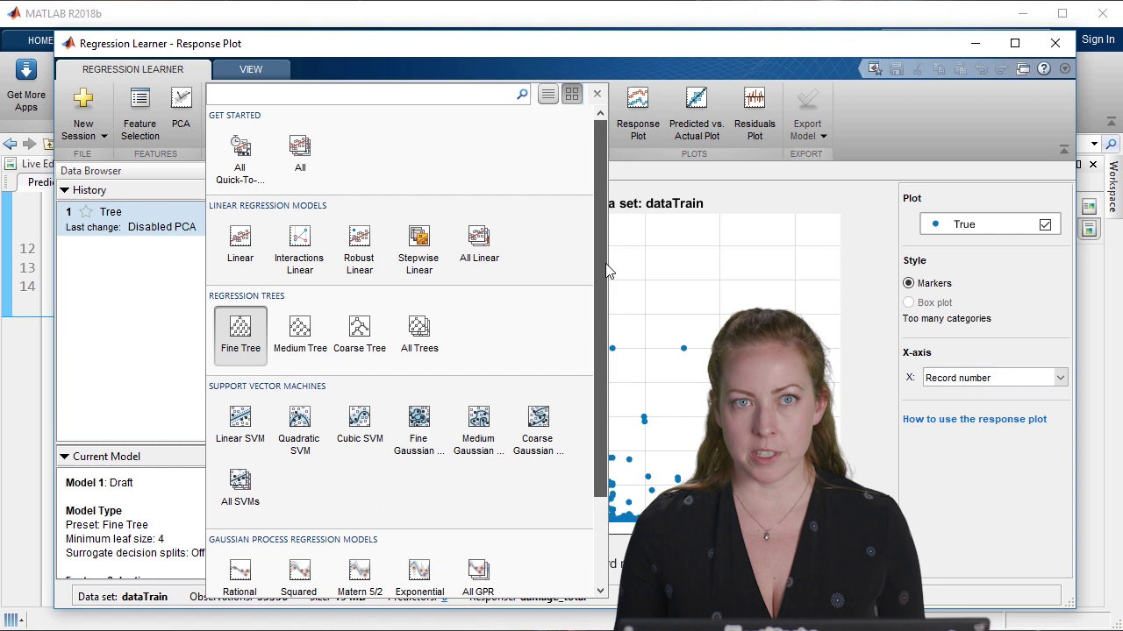
click(300, 154)
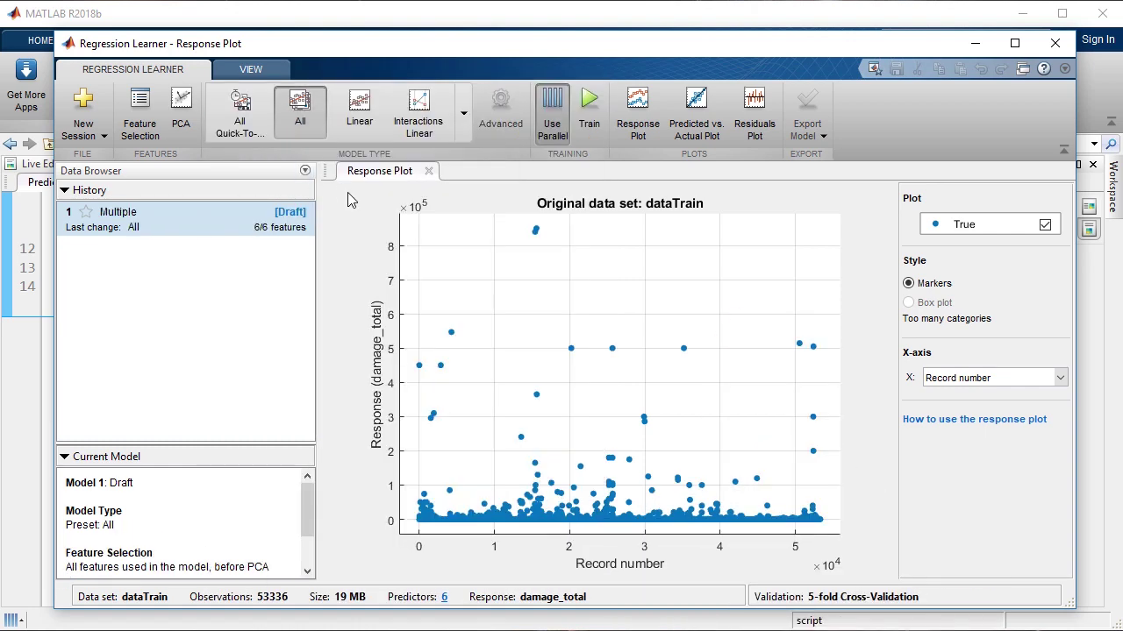
Step: Train all models, widen the model history list, and plot the response against weathercats
click(589, 103)
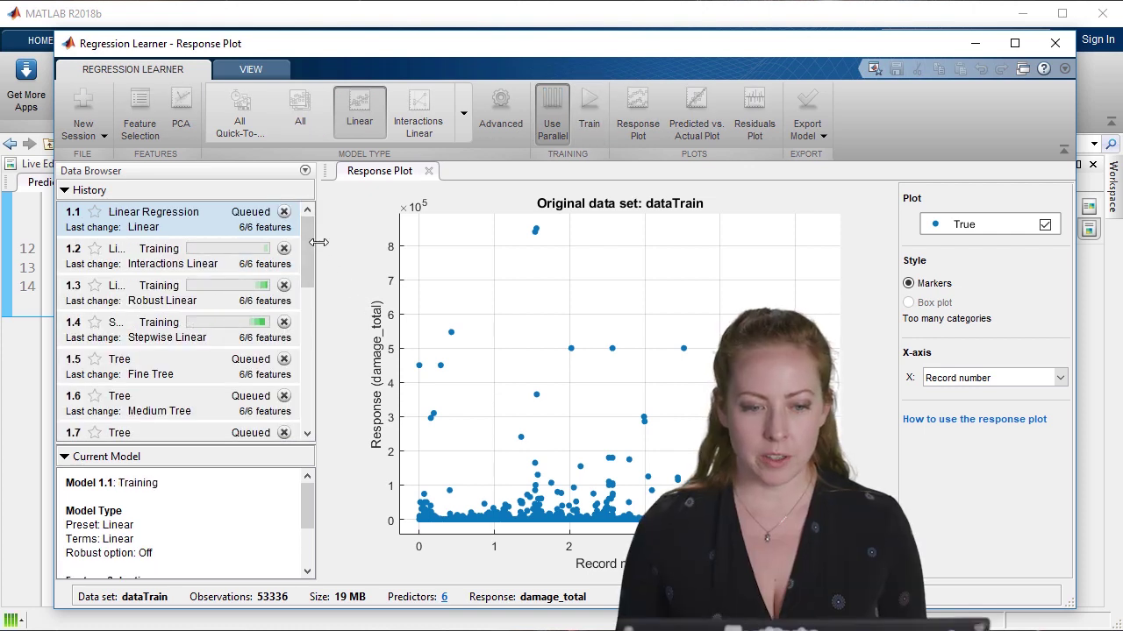
drag(321, 241, 376, 242)
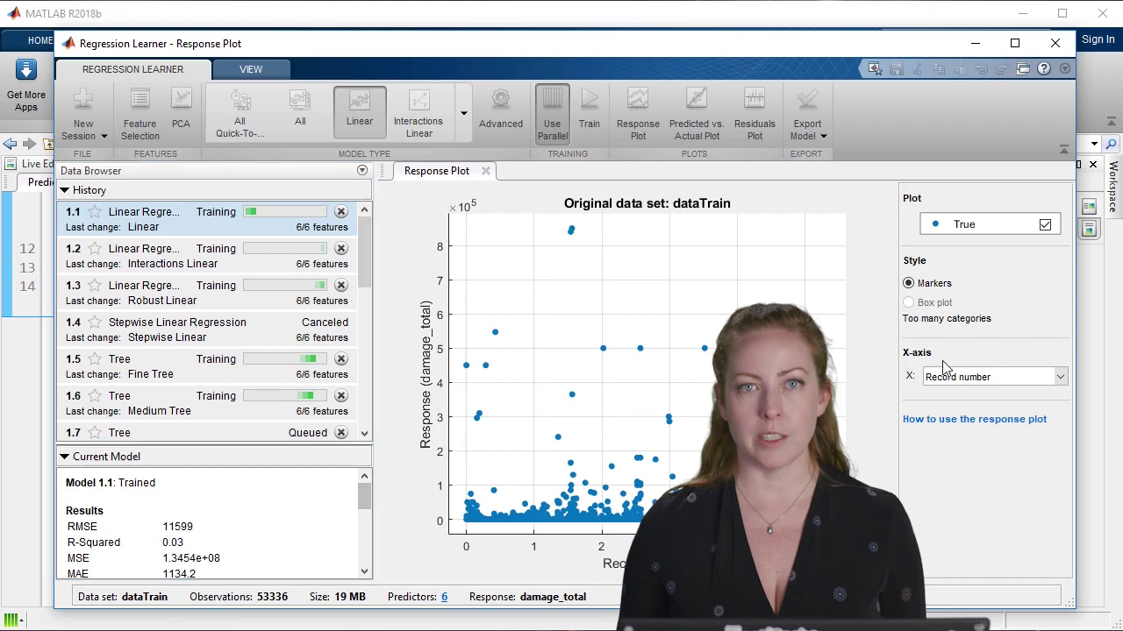
click(1059, 376)
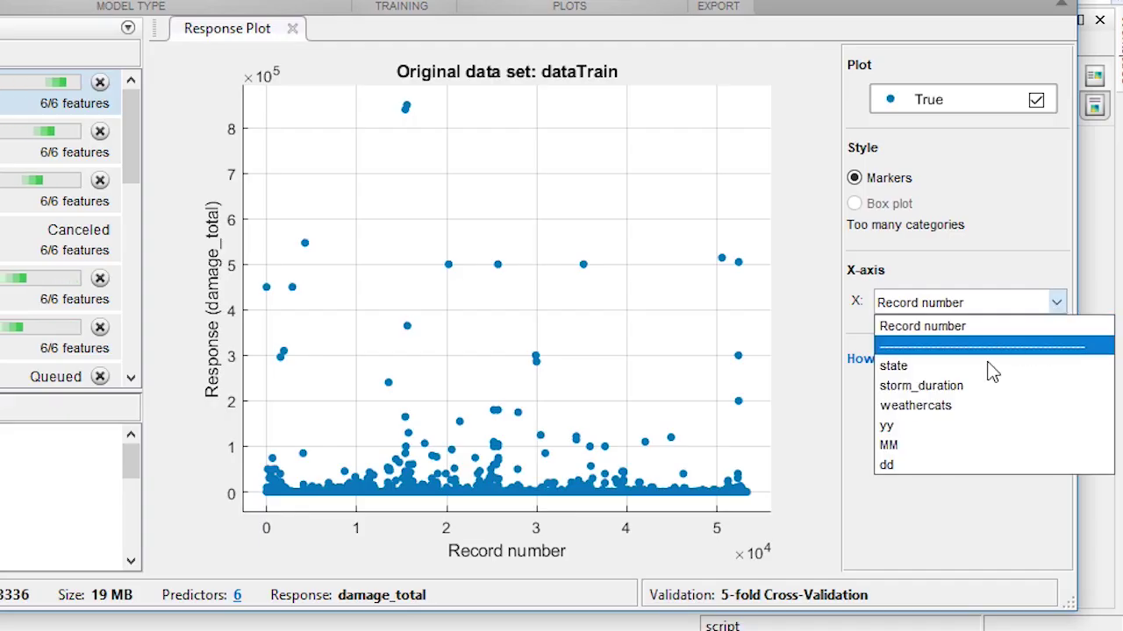
click(1044, 406)
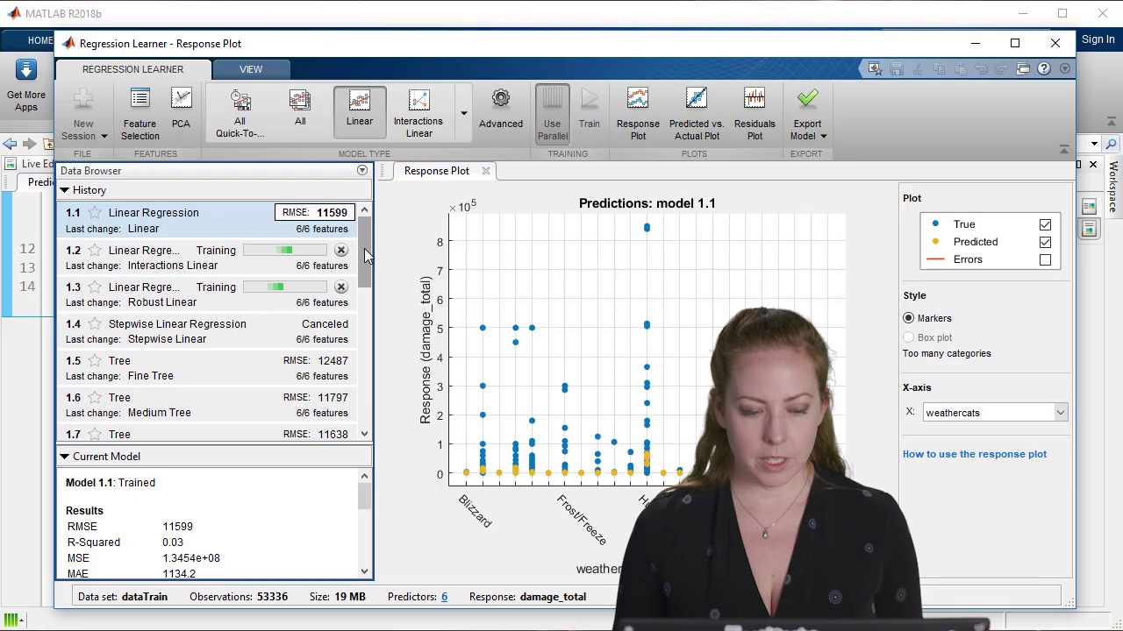
scroll(130, 153, down, 2)
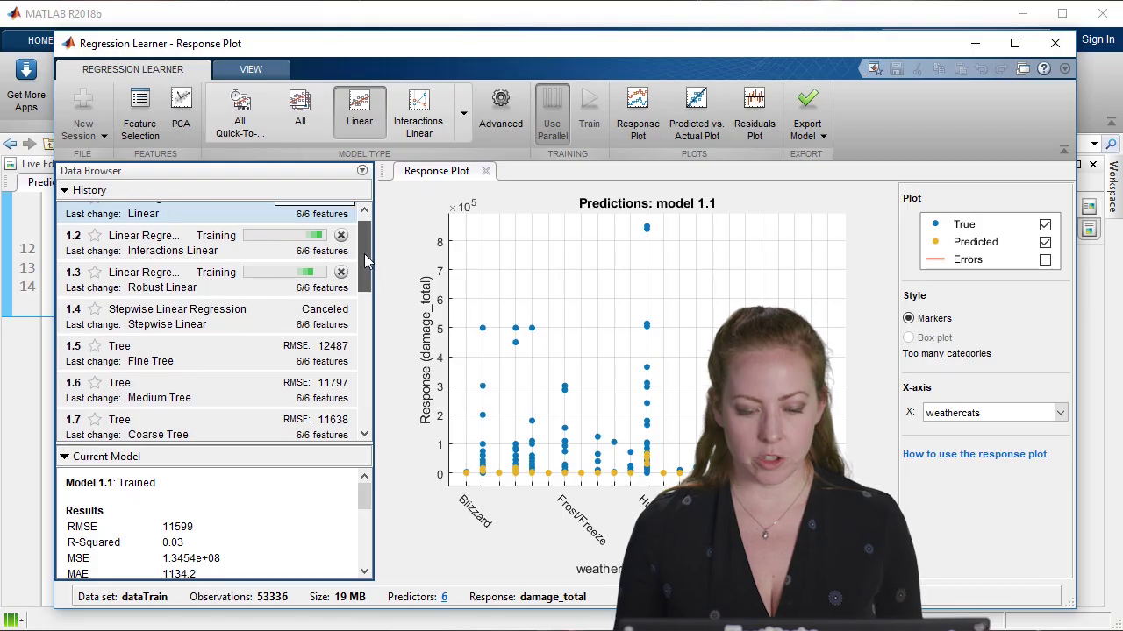
drag(365, 259, 365, 350)
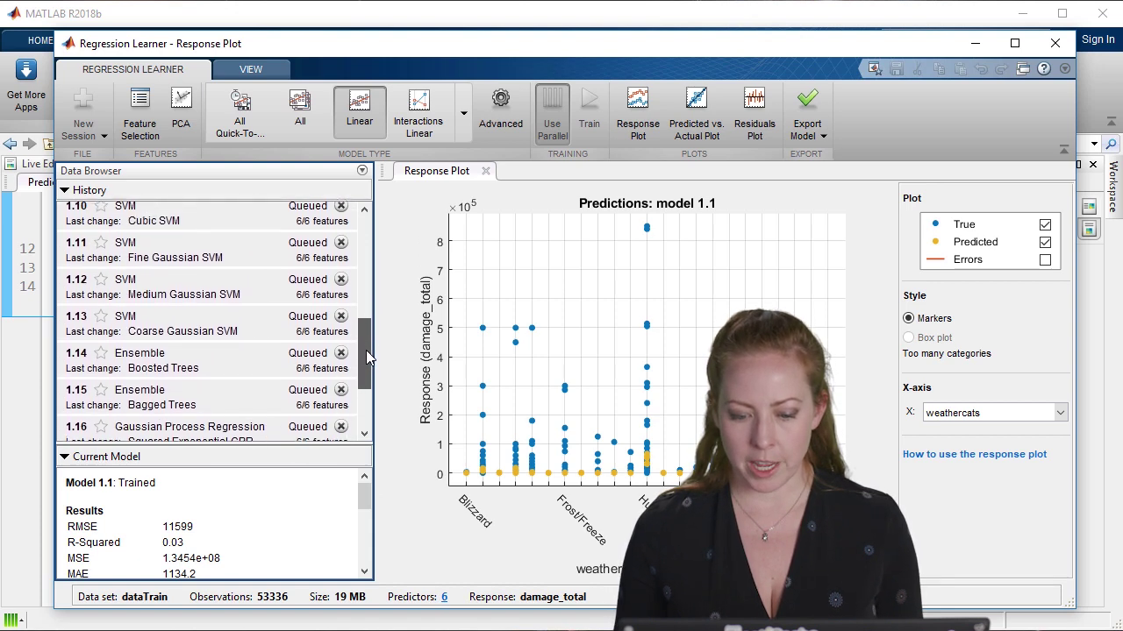
Step: Add Residuals and Predicted vs. Actual plots for Bagged Trees model 1.15, then revisit Response Plot
click(754, 112)
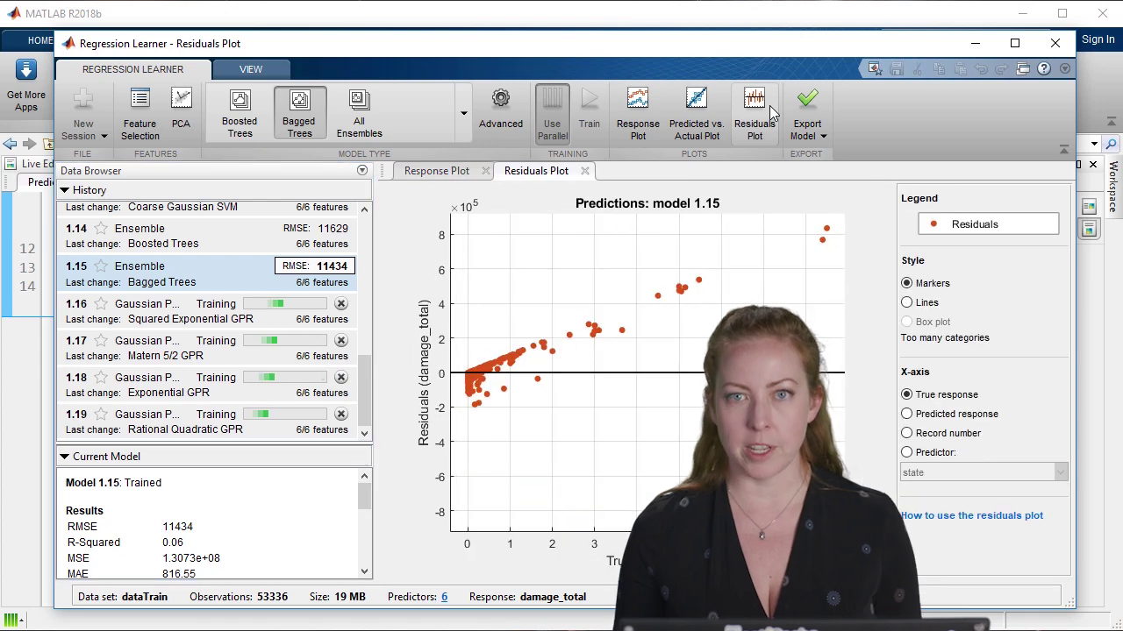
click(702, 117)
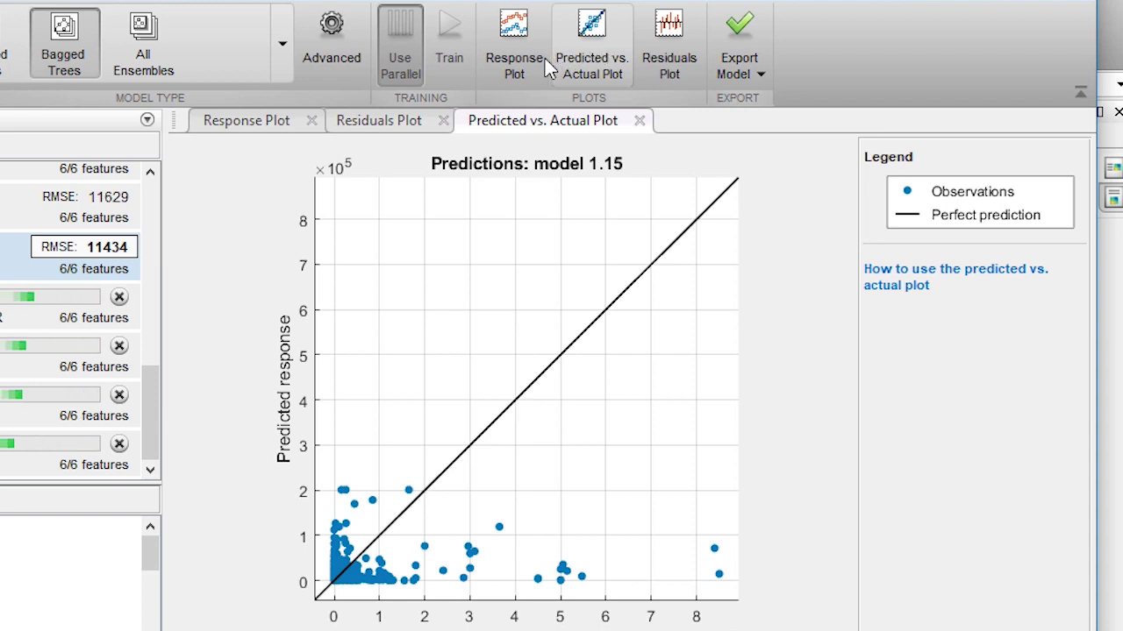
click(514, 62)
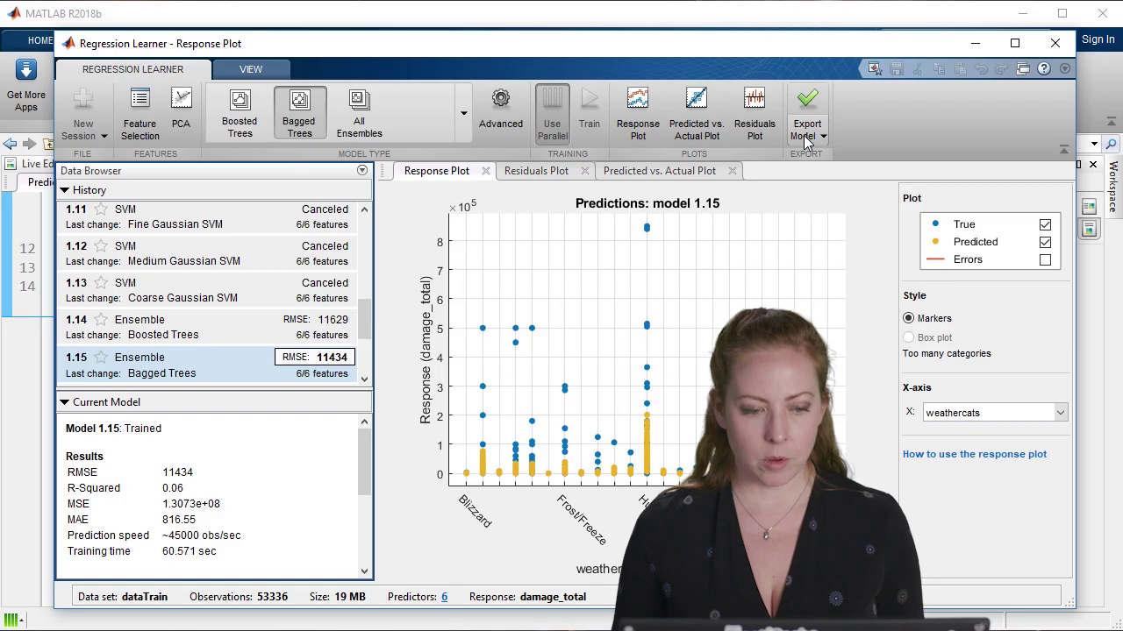
Step: Export the Bagged Trees model as trainedModel and generate its trainRegressionModel training function code
click(734, 74)
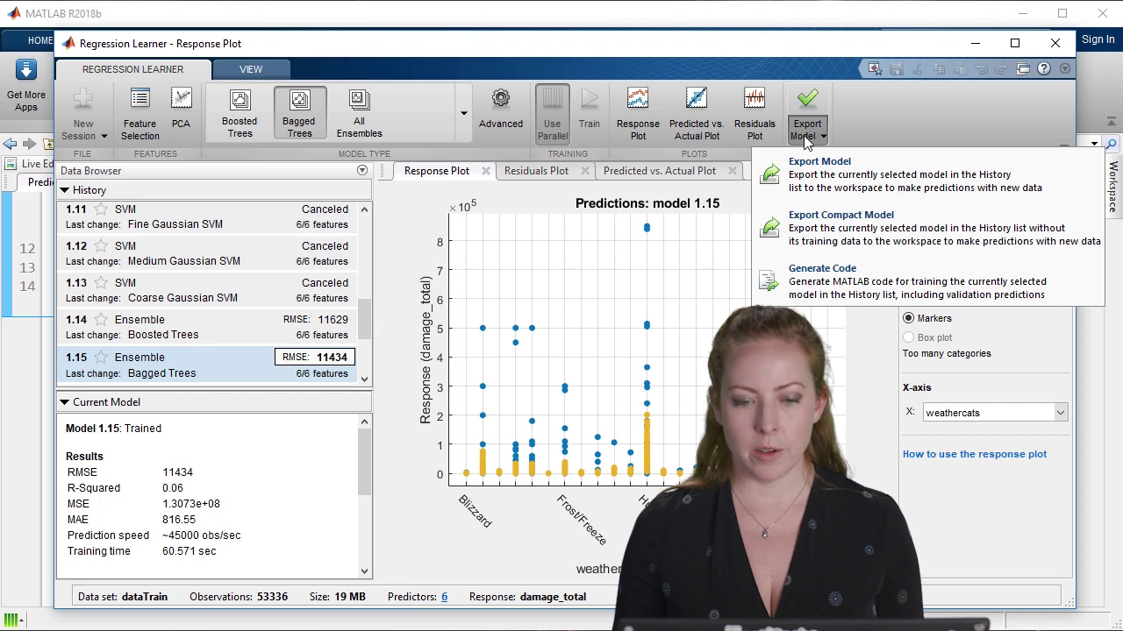
click(930, 221)
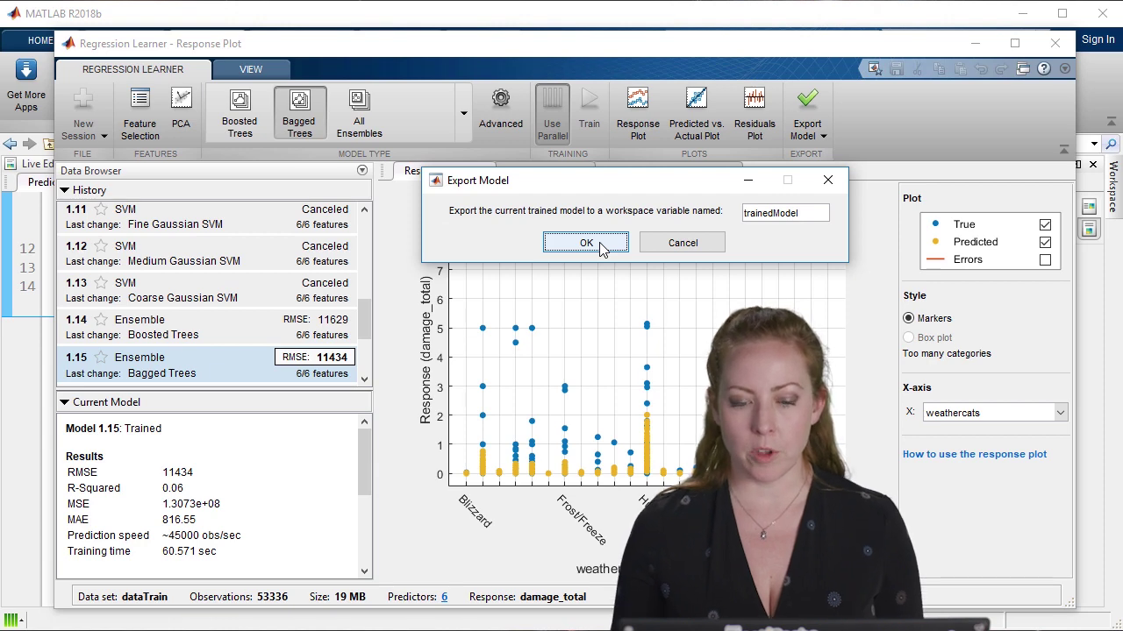
click(585, 243)
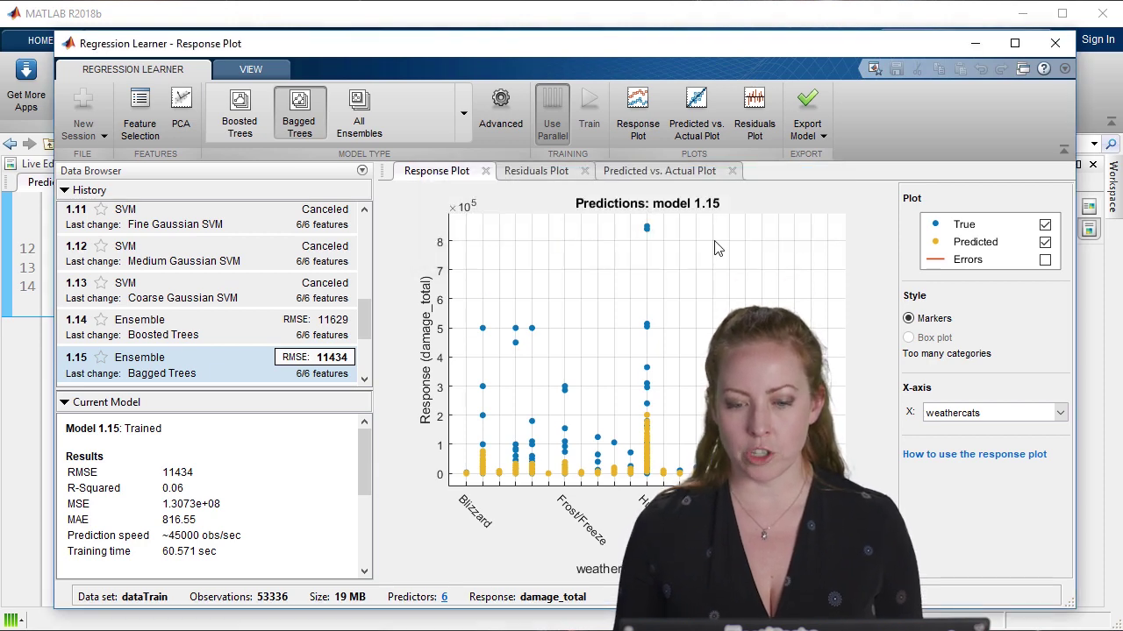
click(807, 137)
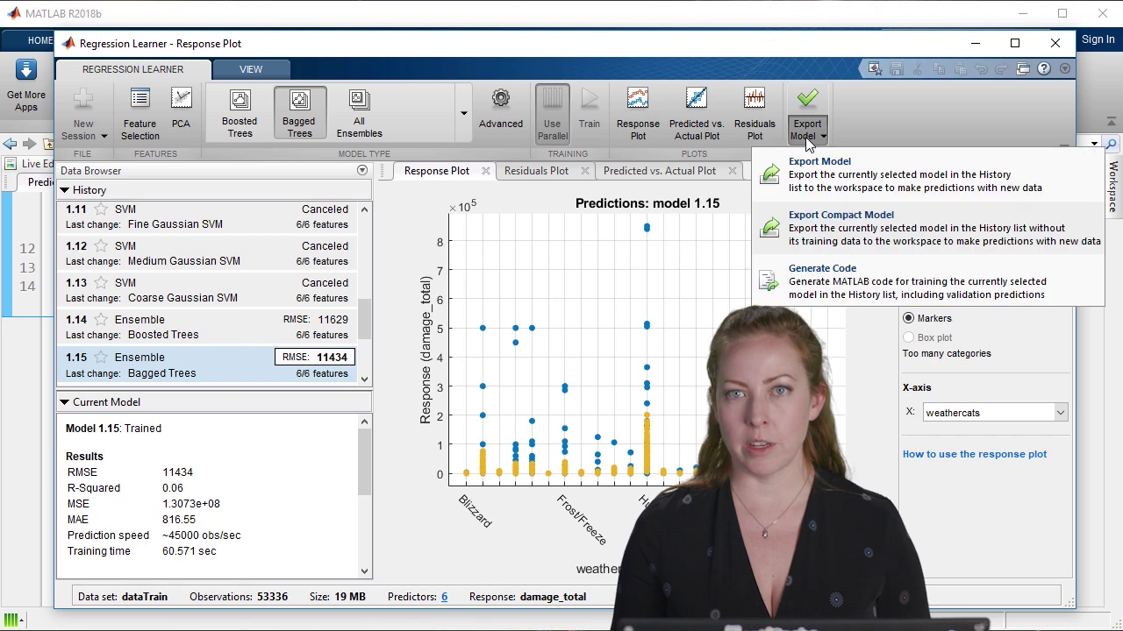
click(829, 271)
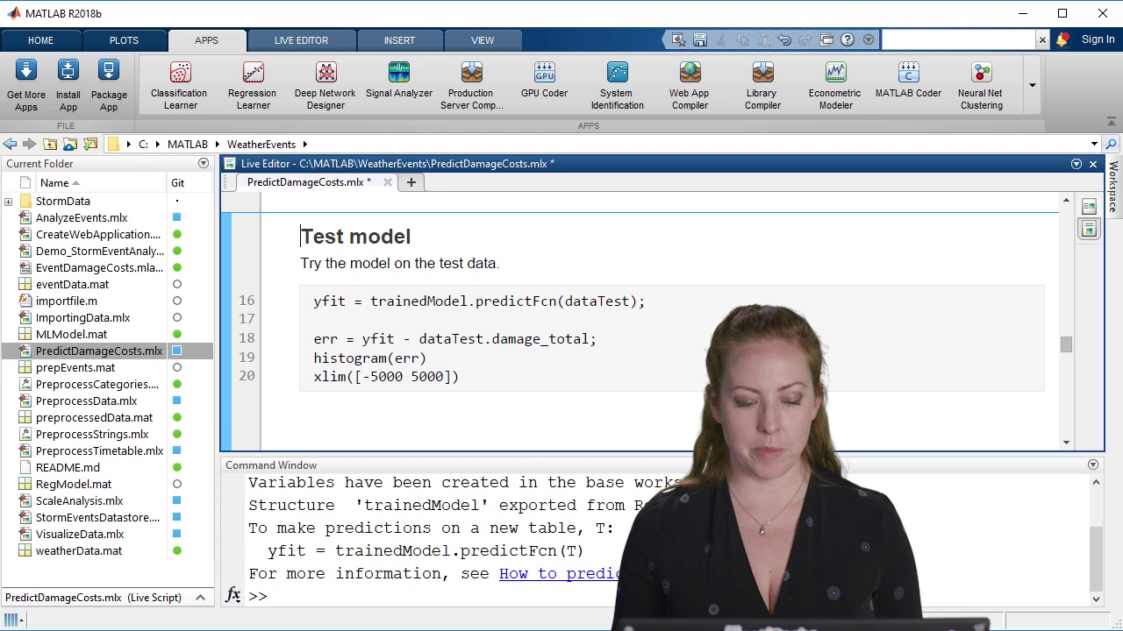
Step: Return to the PredictDamageCosts live script, clear the prediction hint text, and maximize the editor
key(ctrl+s)
drag(597, 551, 230, 529)
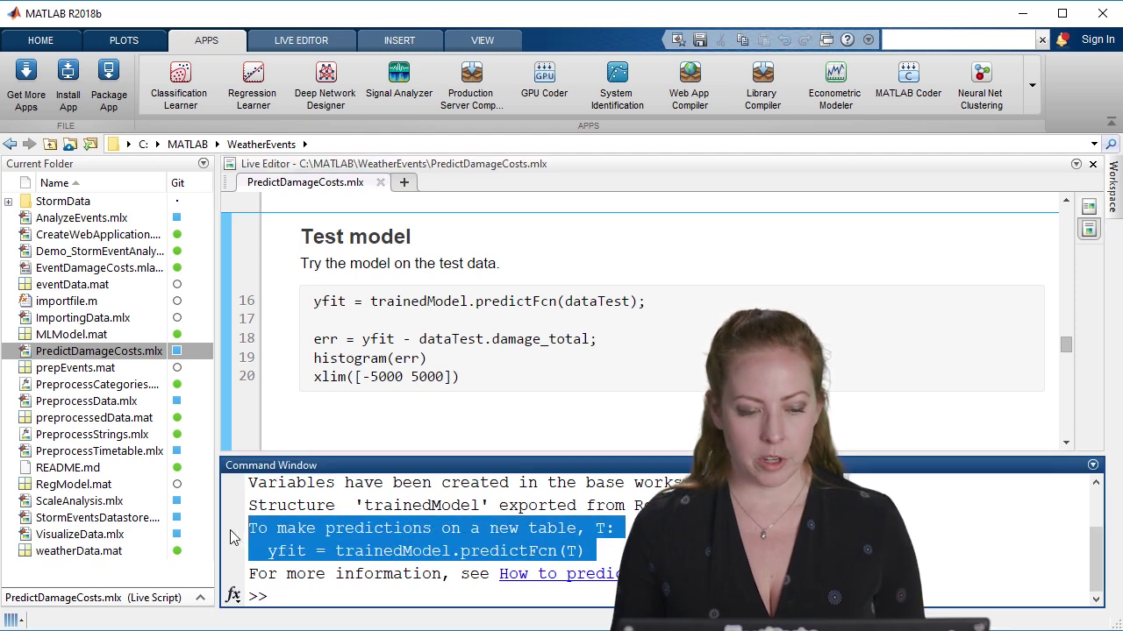
click(491, 597)
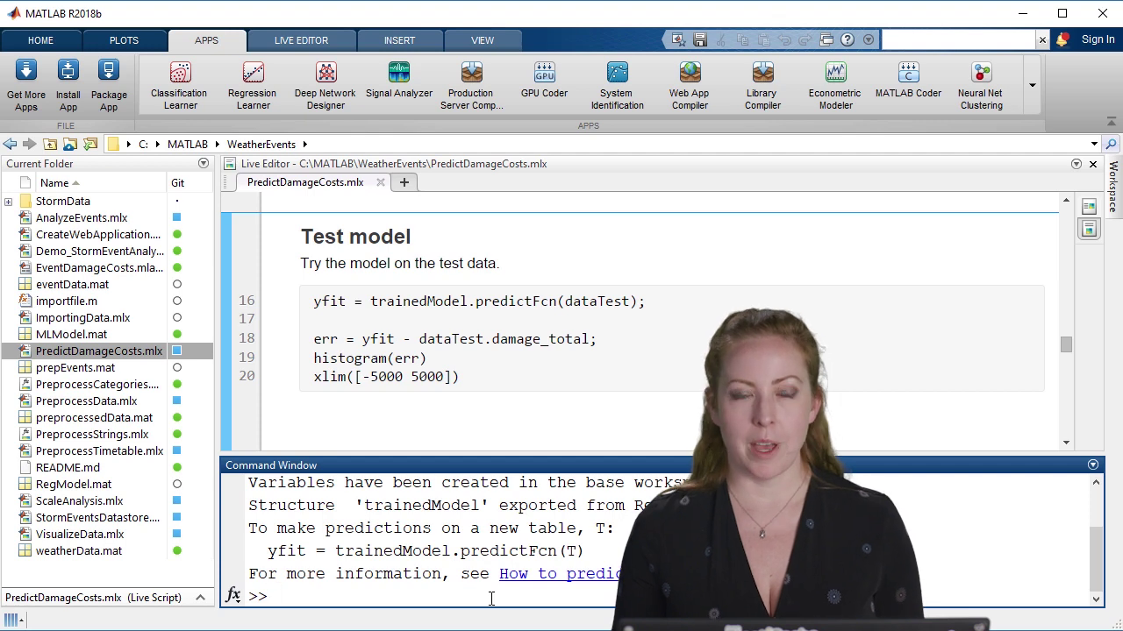
double_click(645, 167)
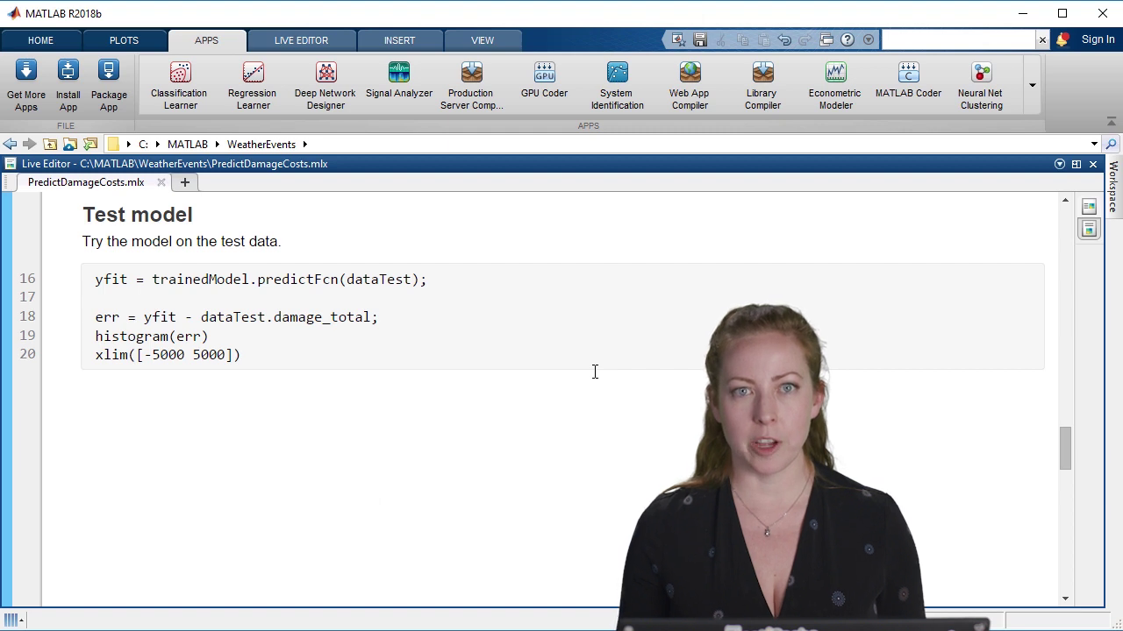
Step: Run the Test model section for the error histogram, then predict Tornado damage of 1.1701e+03
key(ctrl+Return)
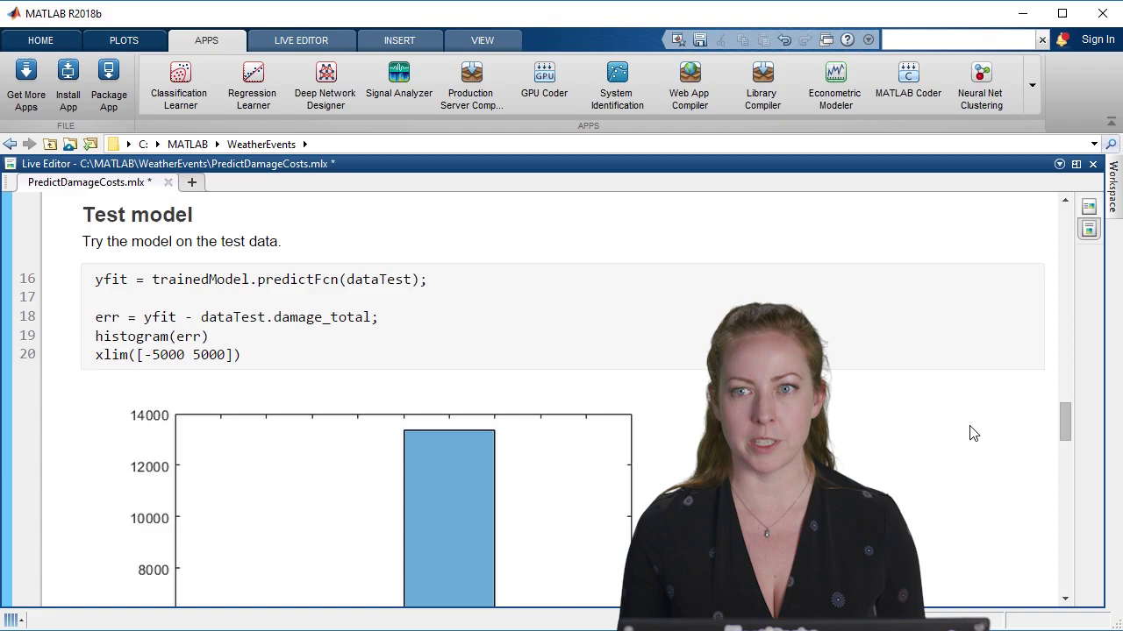
drag(1064, 420, 1068, 441)
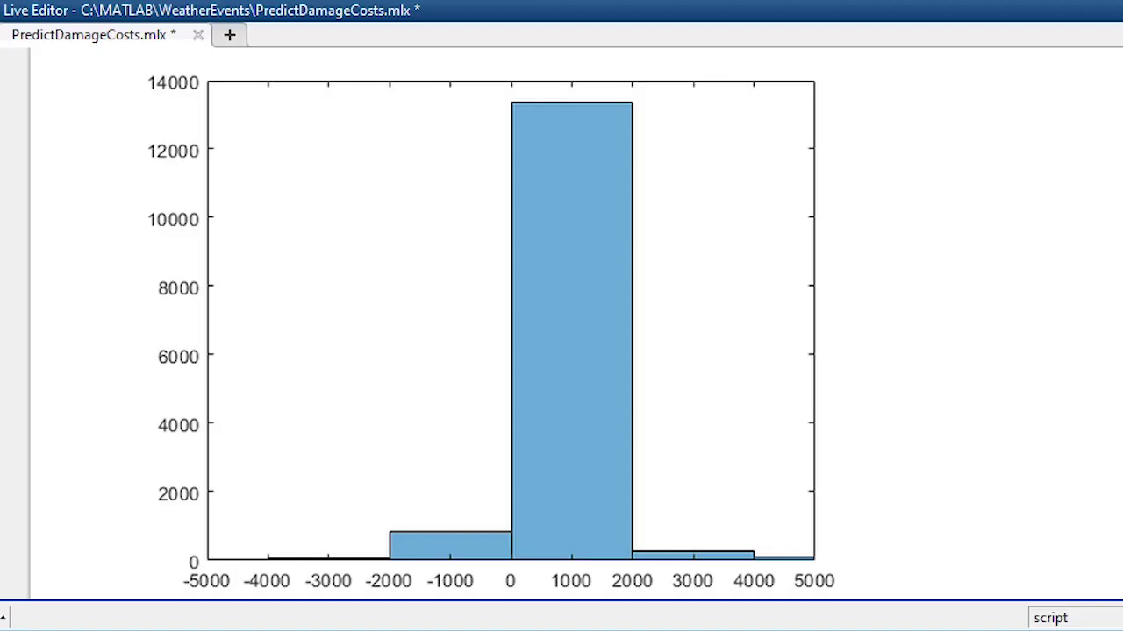
scroll(752, 400, down, 10)
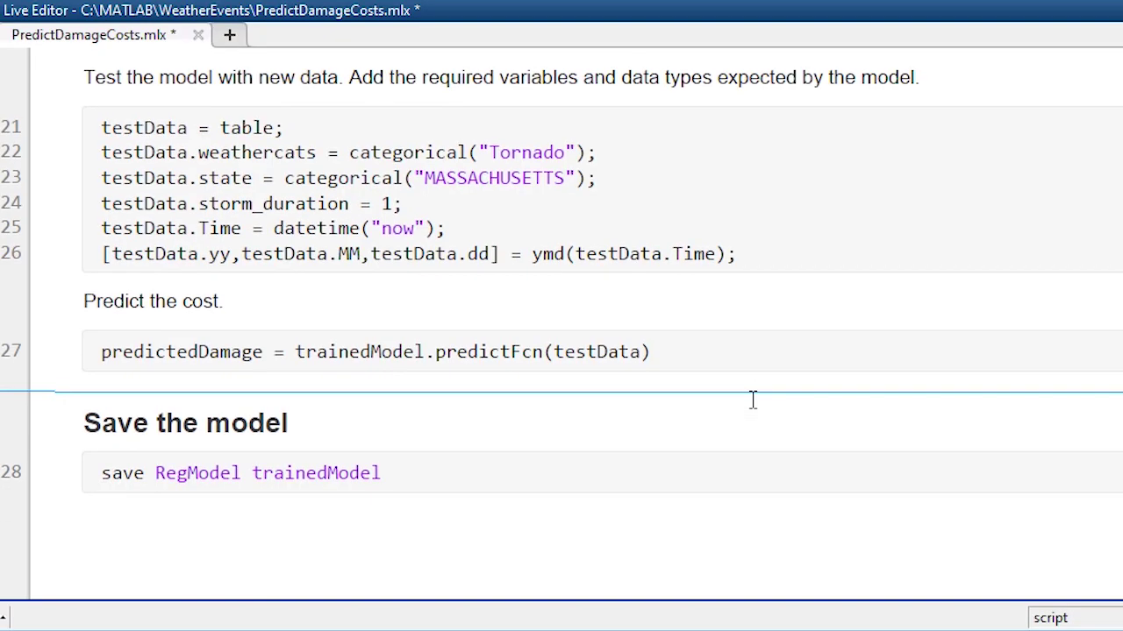
click(83, 77)
key(ctrl+Return)
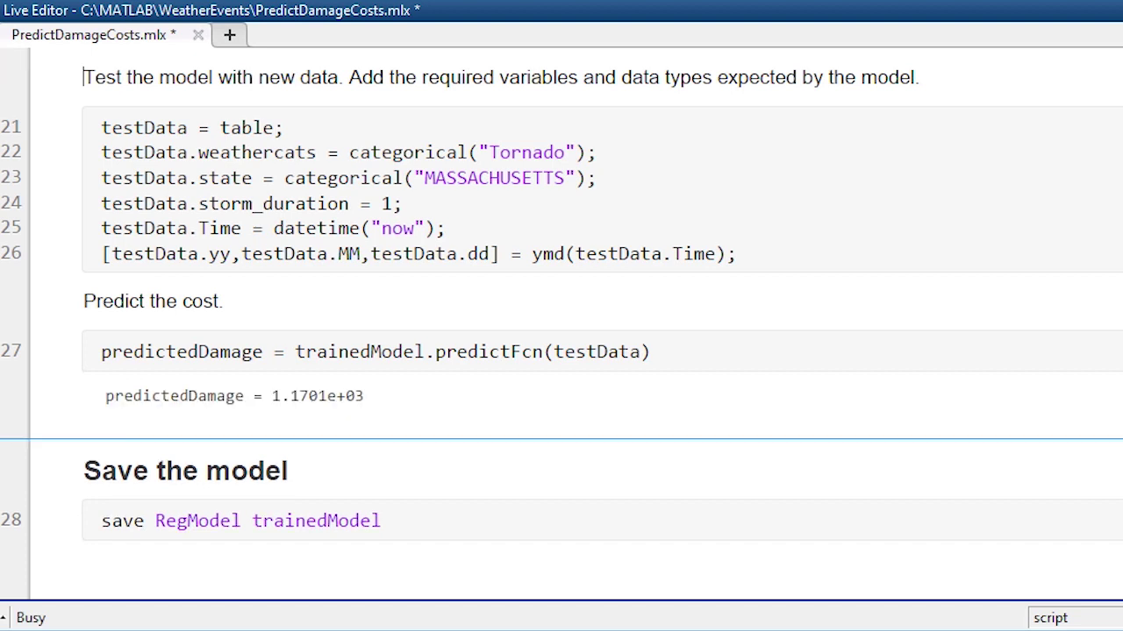